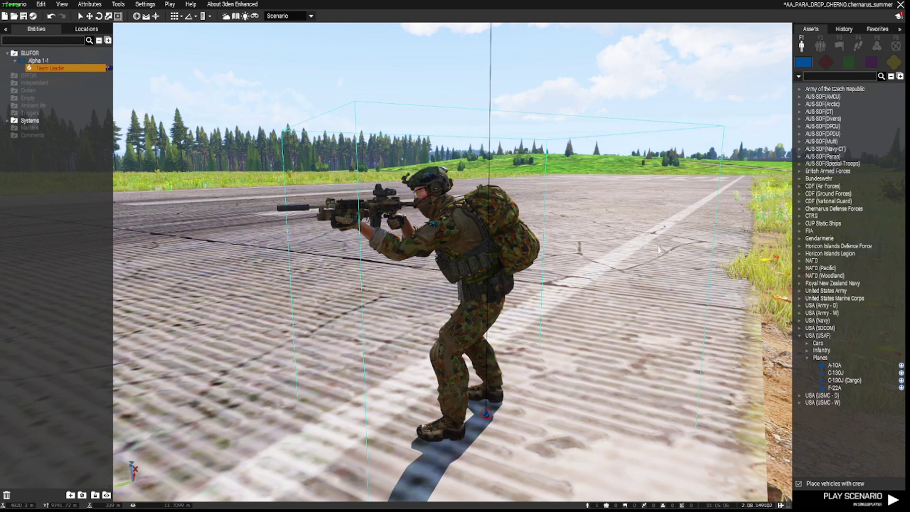
key(w)
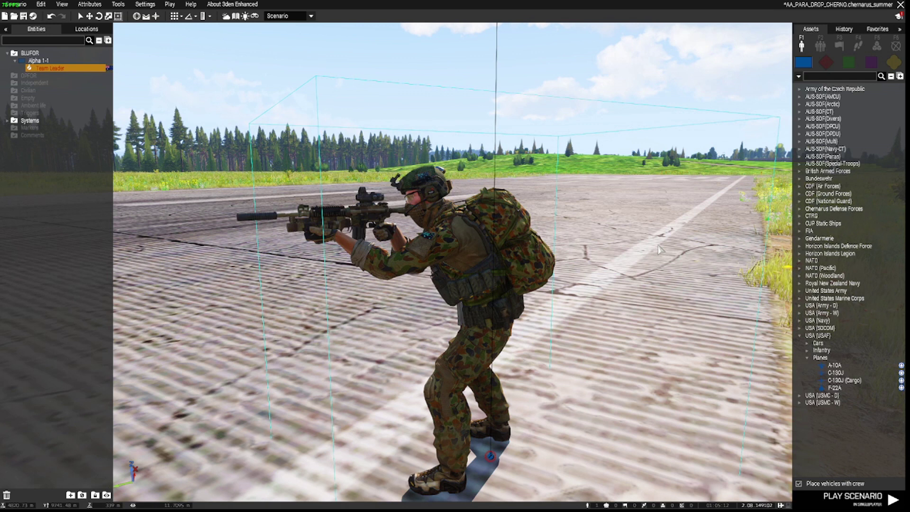
scroll(659, 249, down, 2)
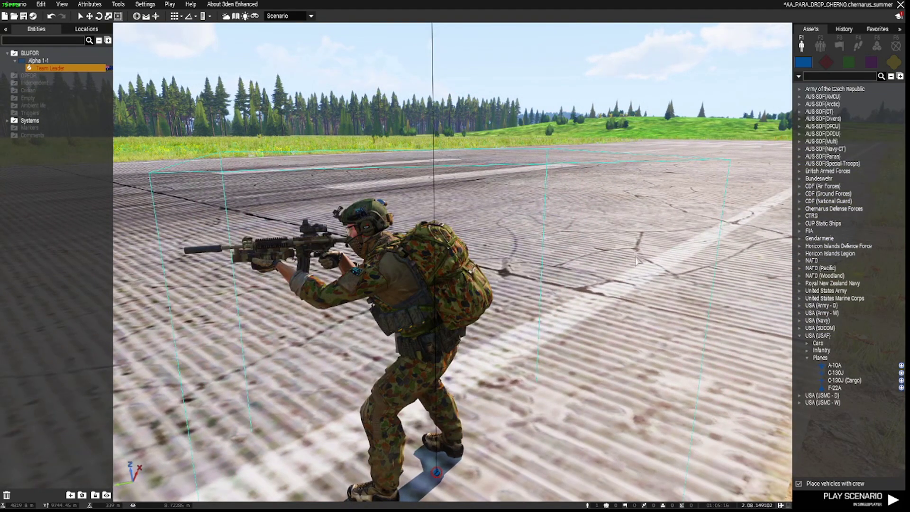
right_drag(635, 260, 626, 278)
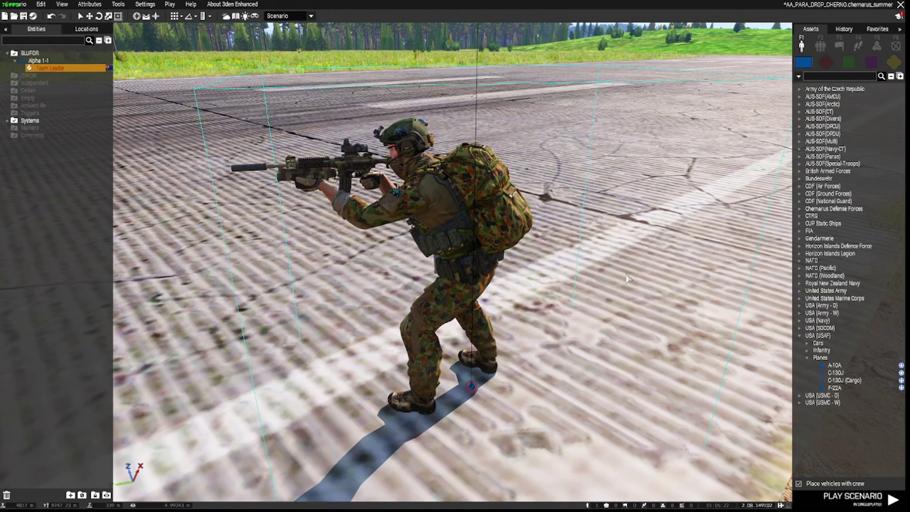
mouse_move(626, 277)
right_down()
mouse_move(590, 255)
mouse_move(514, 249)
mouse_move(678, 243)
mouse_move(552, 266)
mouse_move(561, 256)
right_up()
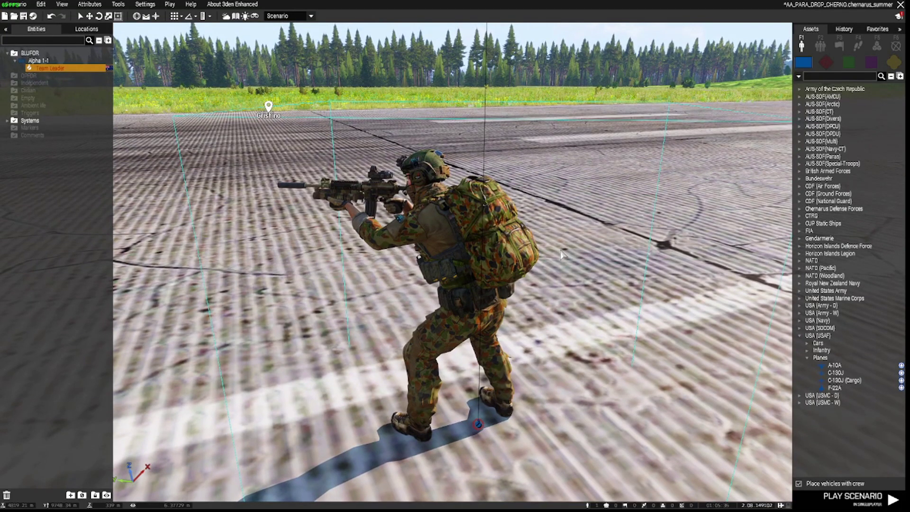
Place a crewed USAF C-130J on the runway over the painted number before the threshold stripes.
right_drag(561, 254, 289, 261)
key(w)
key(w)
key(z)
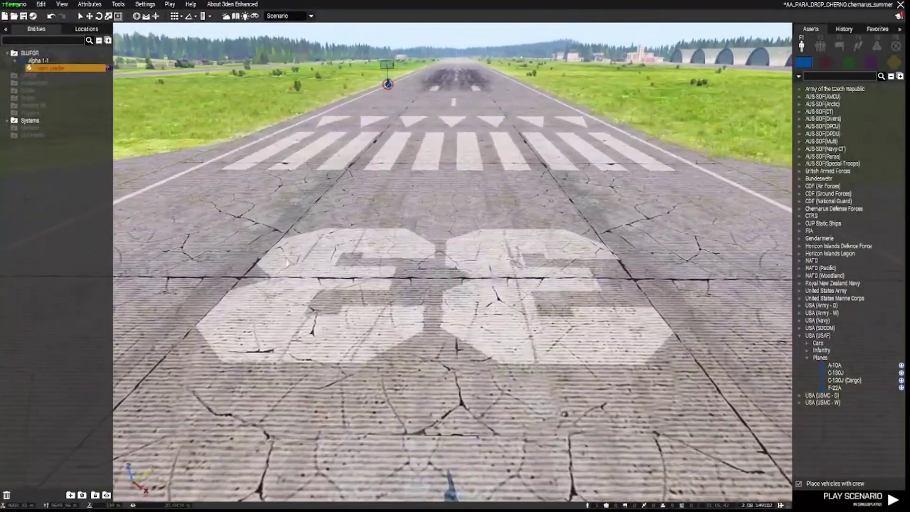
scroll(288, 262, up, 5)
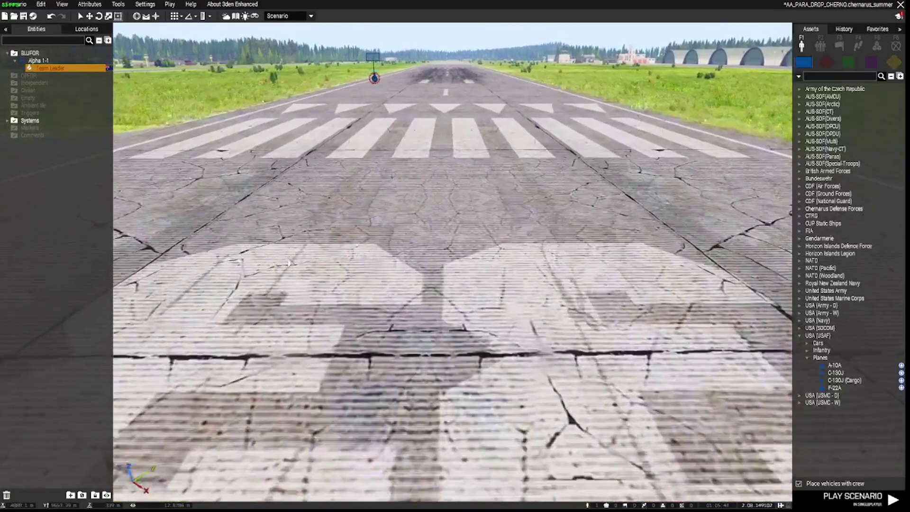
click(830, 373)
click(435, 240)
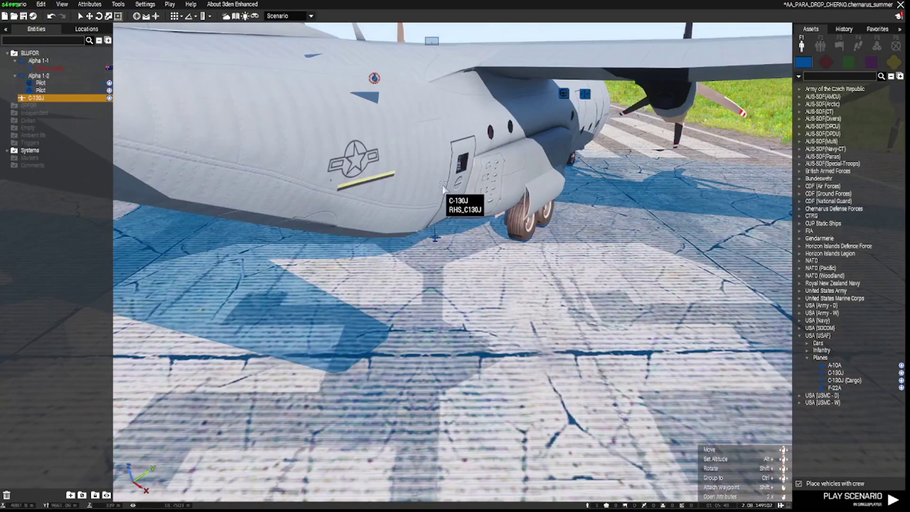
Open the C-130J's attributes and set its variable name to herc.
scroll(434, 228, down, 5)
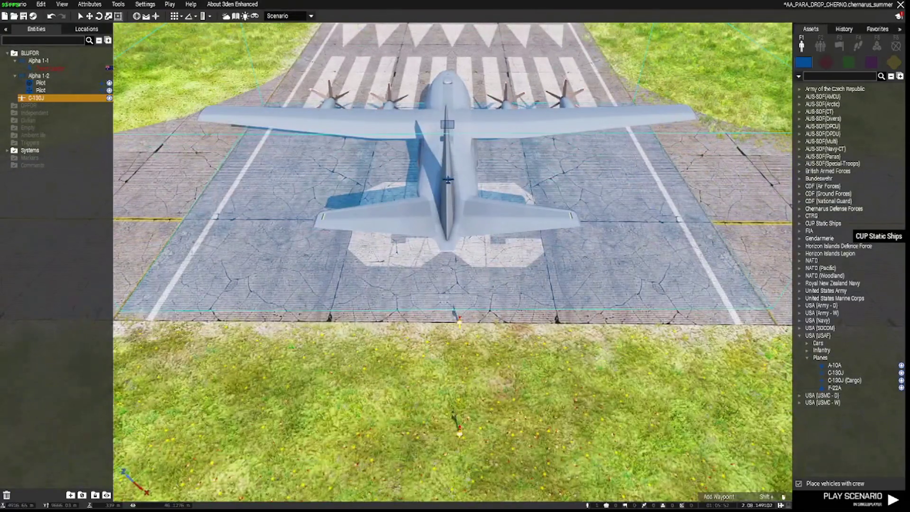
key(w)
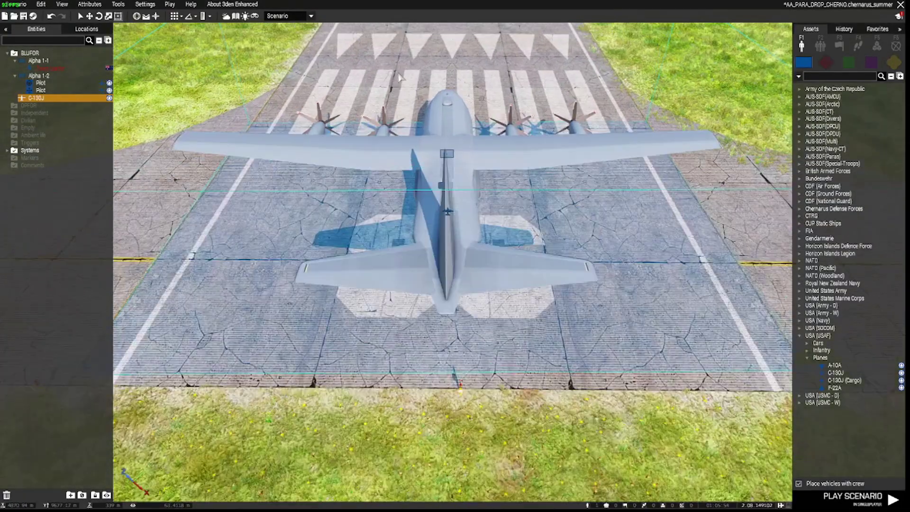
right_drag(405, 106, 606, 157)
key(s)
right_drag(452, 256, 536, 185)
key(w)
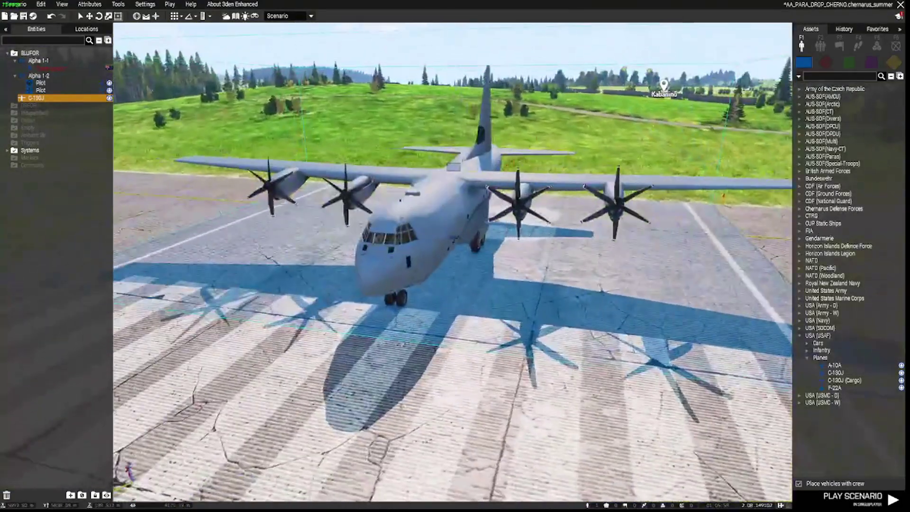
double_click(446, 200)
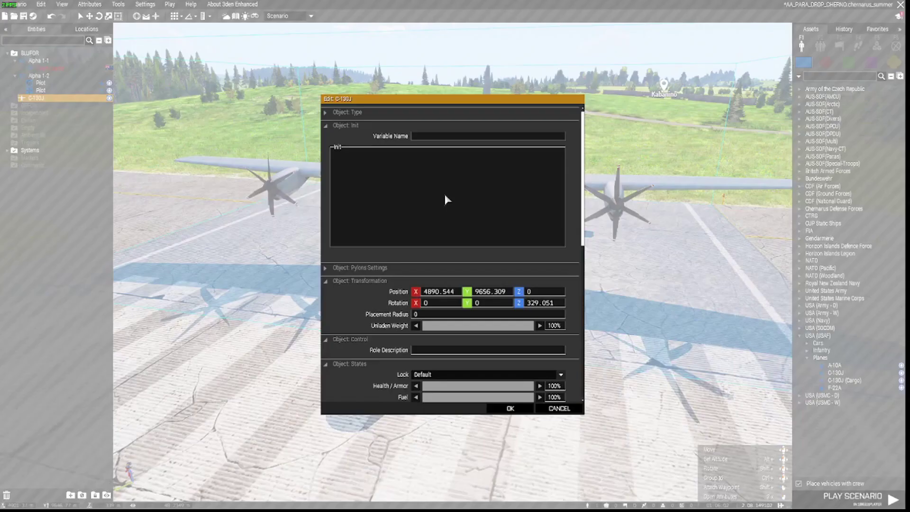
click(428, 136)
text(herc)
Enter herc flyInHeightASL [300, 300, 300]; as the C-130J's init code.
click(393, 155)
text(herc fl)
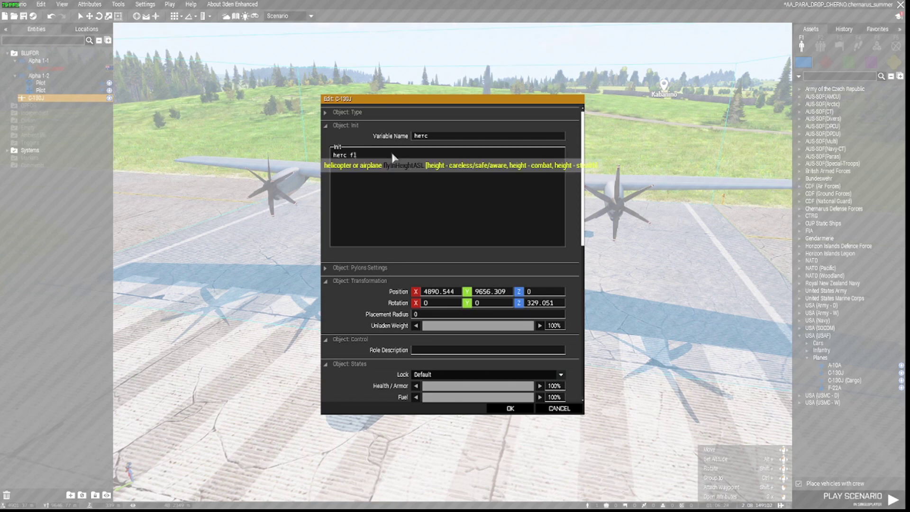
text(yInHeightAS)
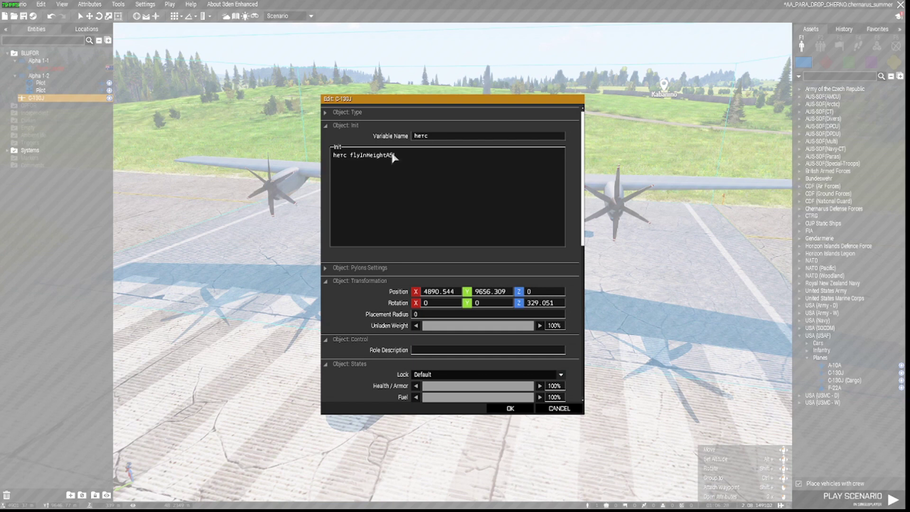
text(L [300, 300, 300];)
Disable damage for the C-130J and apply its attributes.
scroll(370, 290, down, 4)
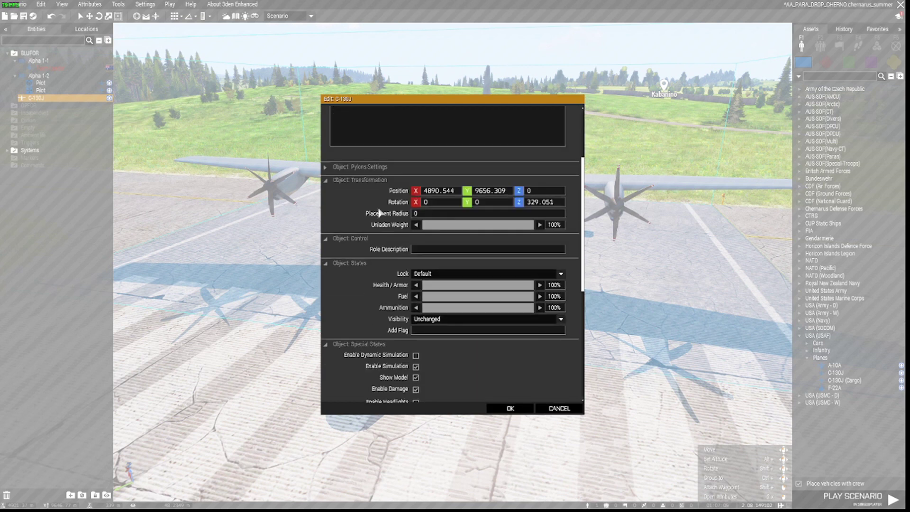
scroll(381, 213, down, 4)
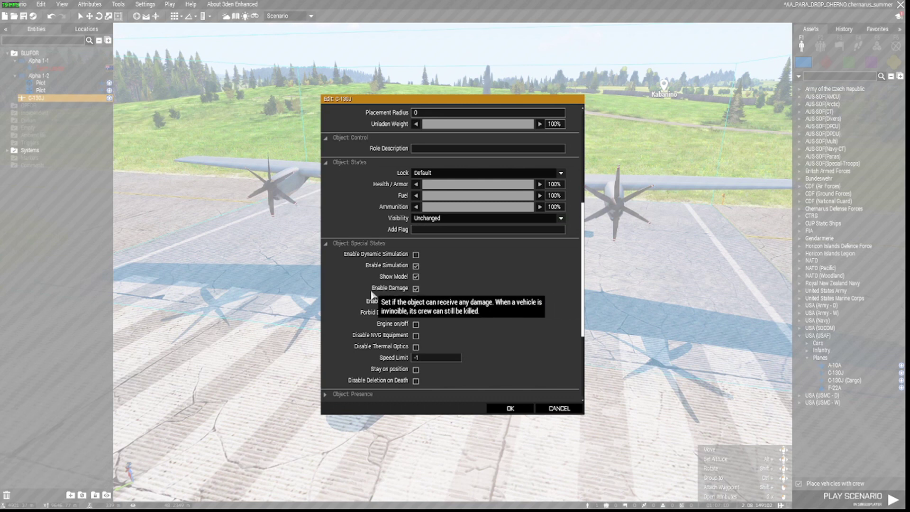
click(416, 289)
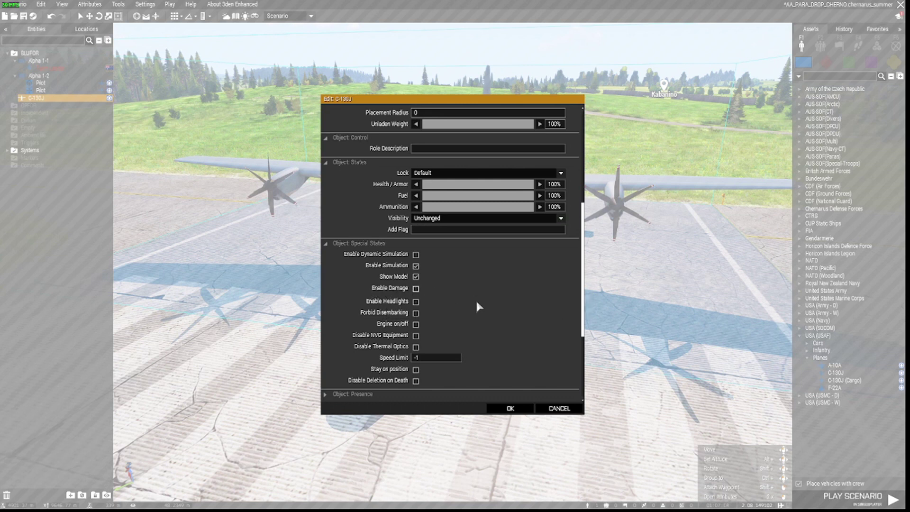
scroll(496, 303, up, 5)
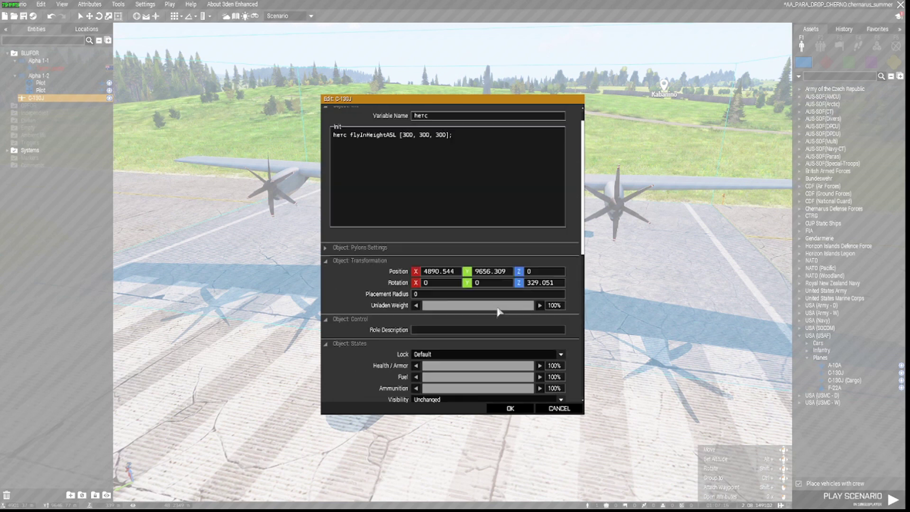
scroll(498, 312, up, 1)
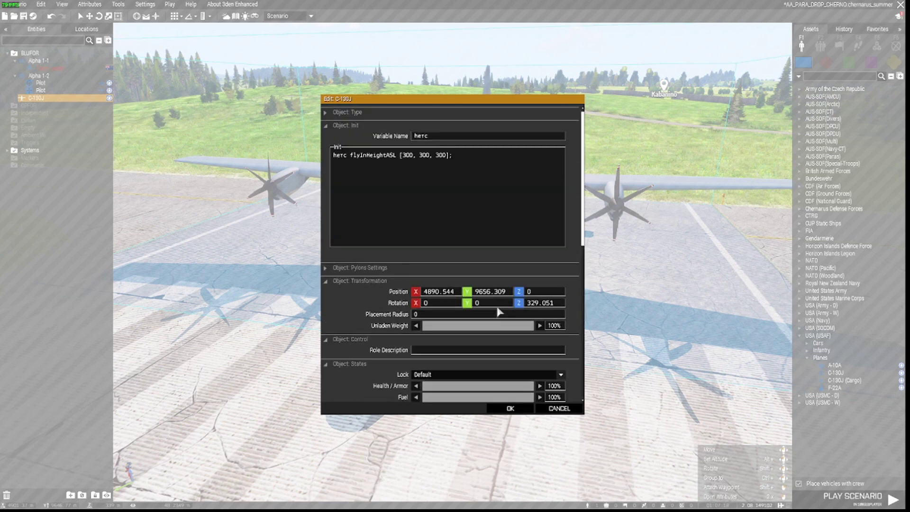
scroll(498, 312, down, 10)
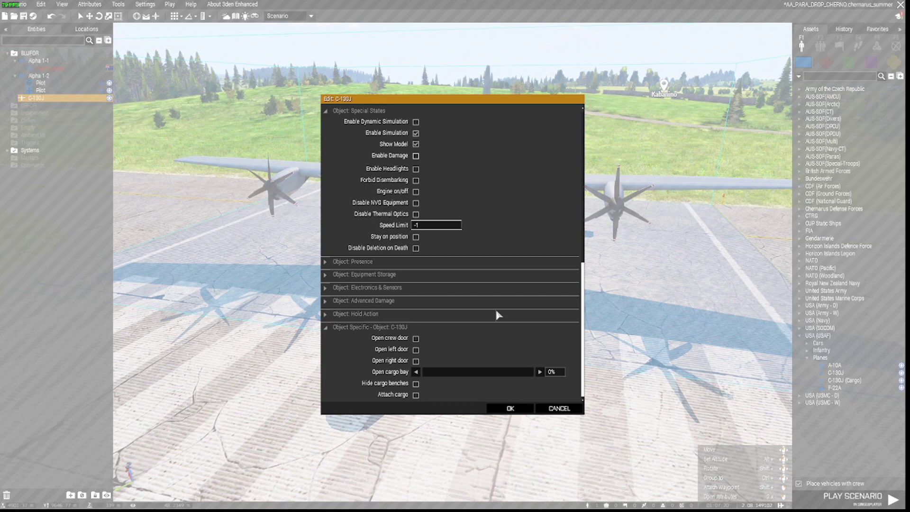
scroll(497, 312, up, 10)
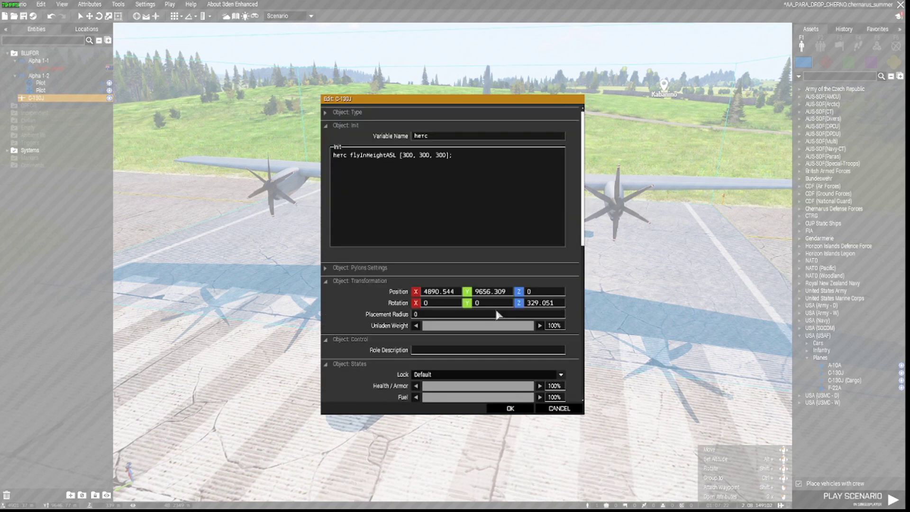
click(509, 410)
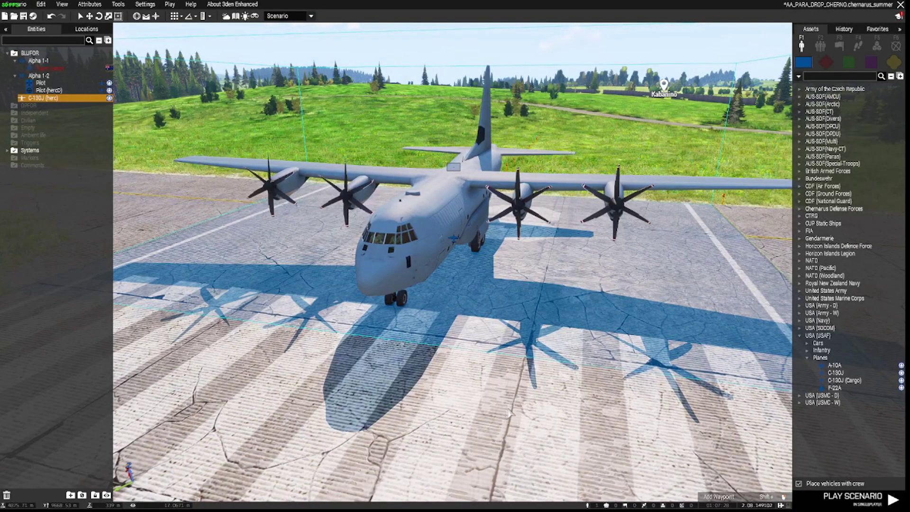
Set the behavior of the C-130J's crew group Alpha 1-2 to Careless and its speed mode to Limited, and apply.
scroll(510, 413, down, 5)
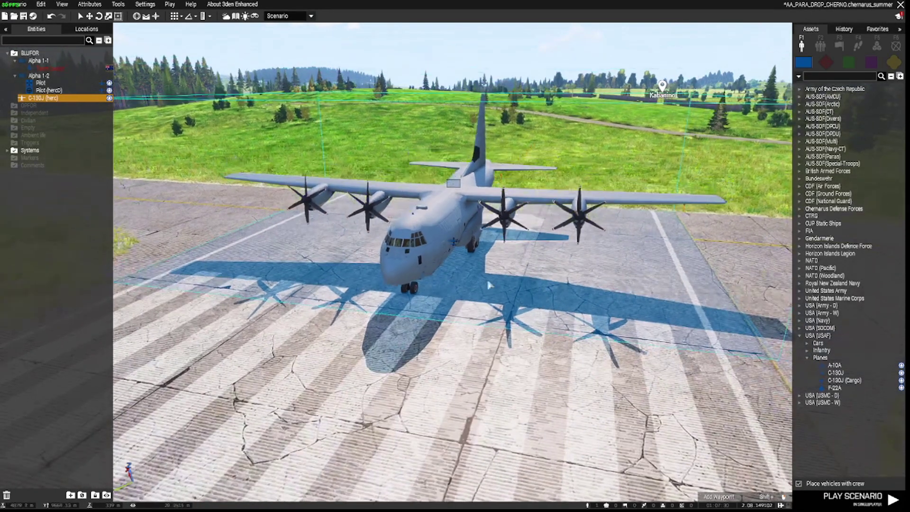
click(453, 184)
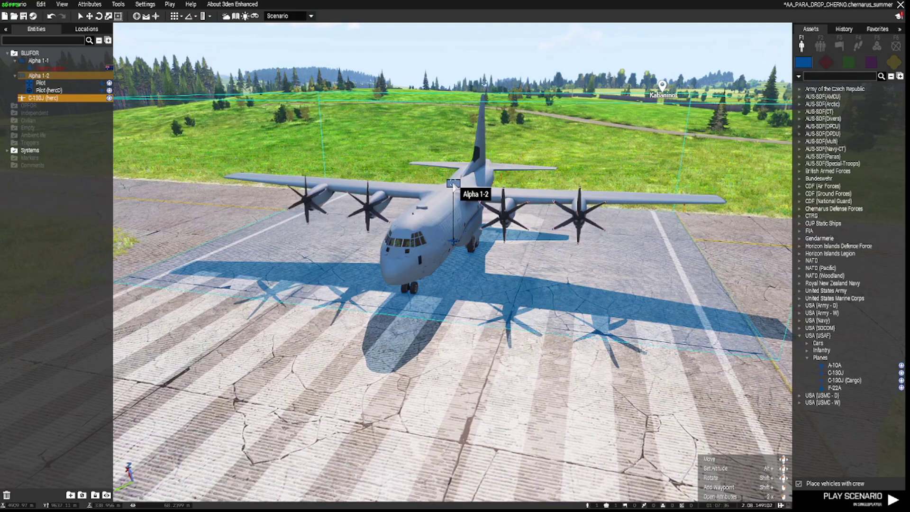
double_click(453, 185)
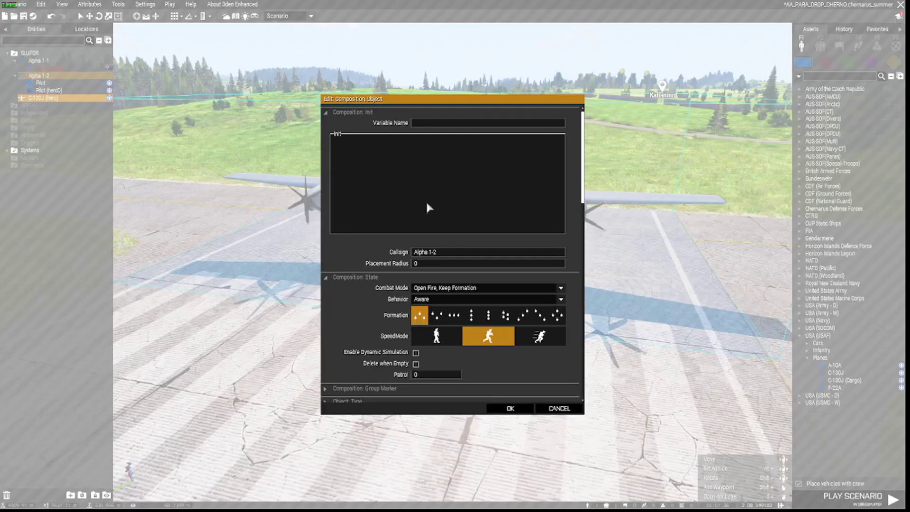
scroll(365, 265, down, 3)
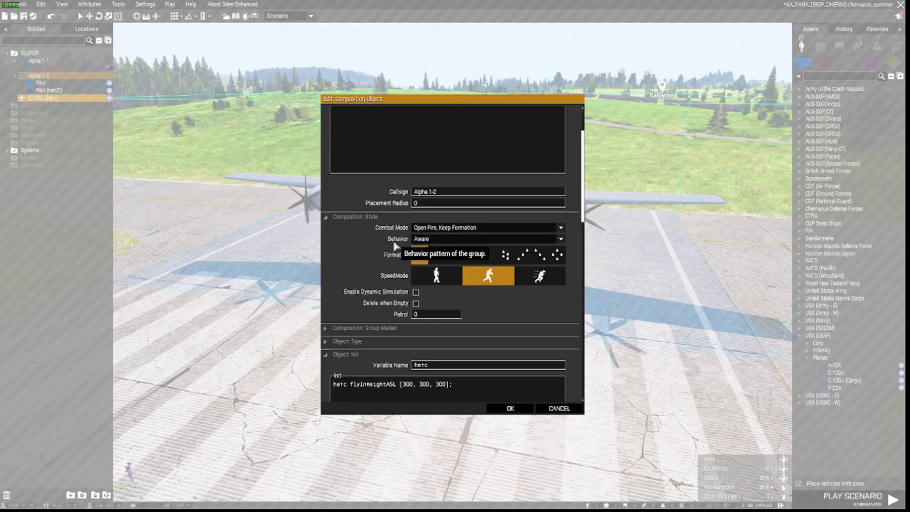
click(443, 237)
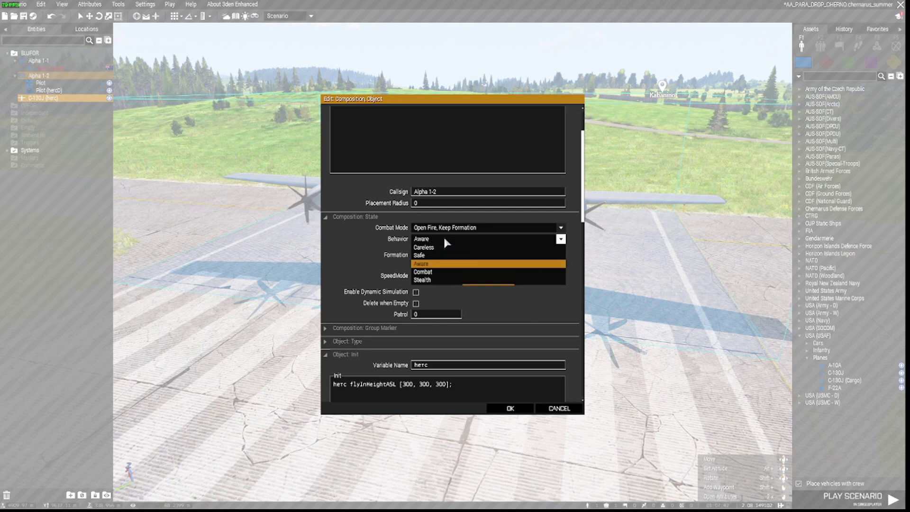
click(445, 248)
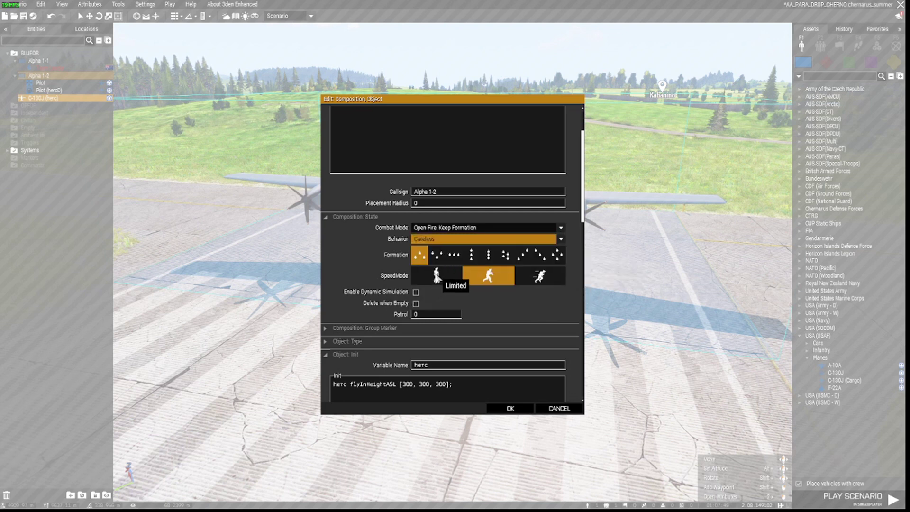
click(437, 276)
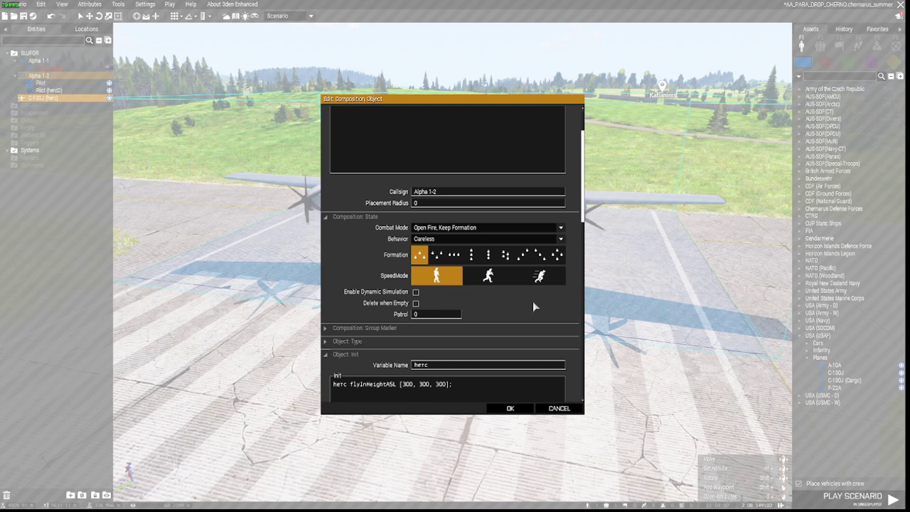
scroll(557, 312, down, 3)
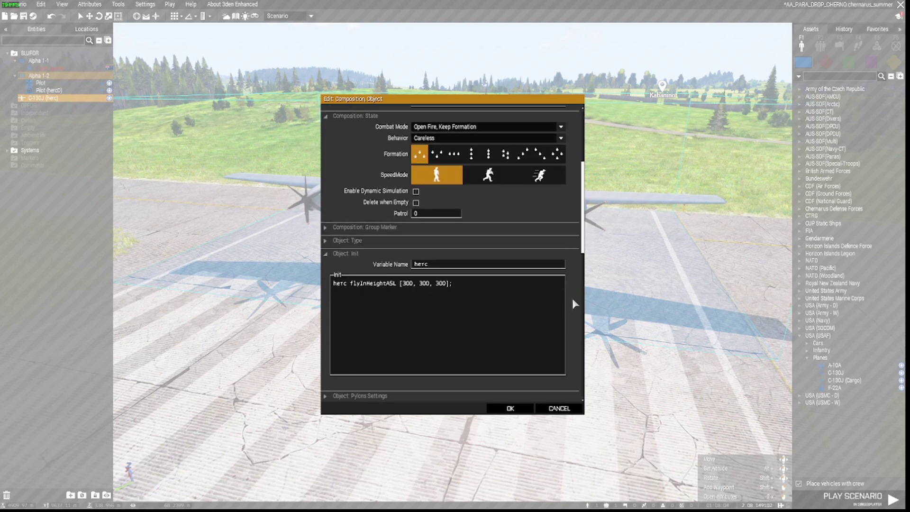
scroll(573, 302, up, 5)
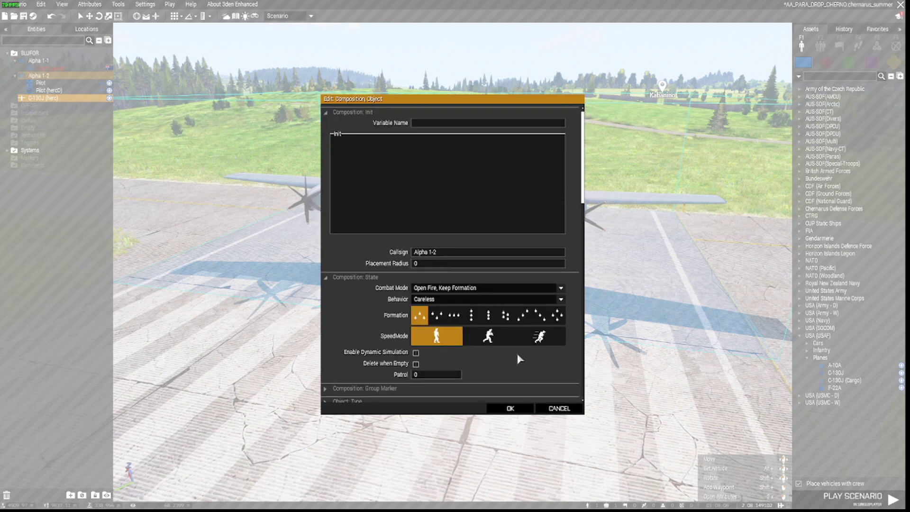
click(510, 408)
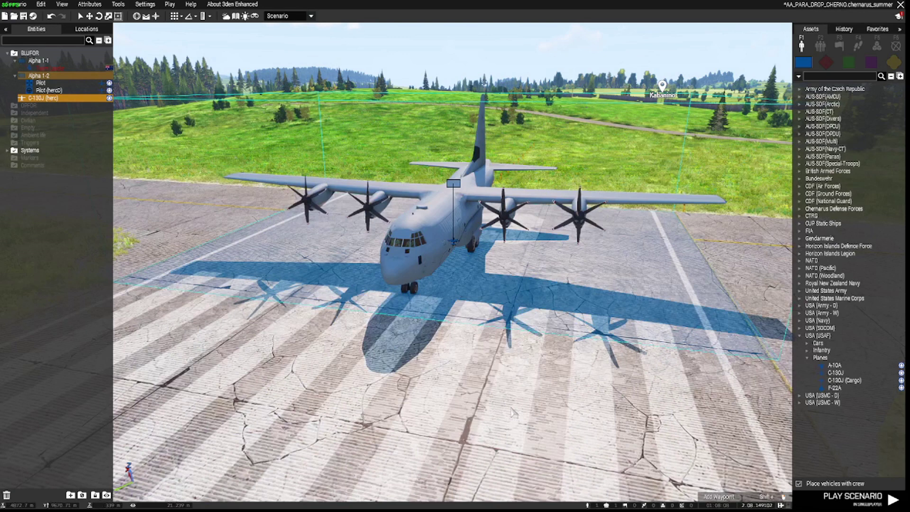
Place an AUS-SOF(DPCU) Assault Team group on the runway beside the C-130J.
scroll(513, 410, down, 3)
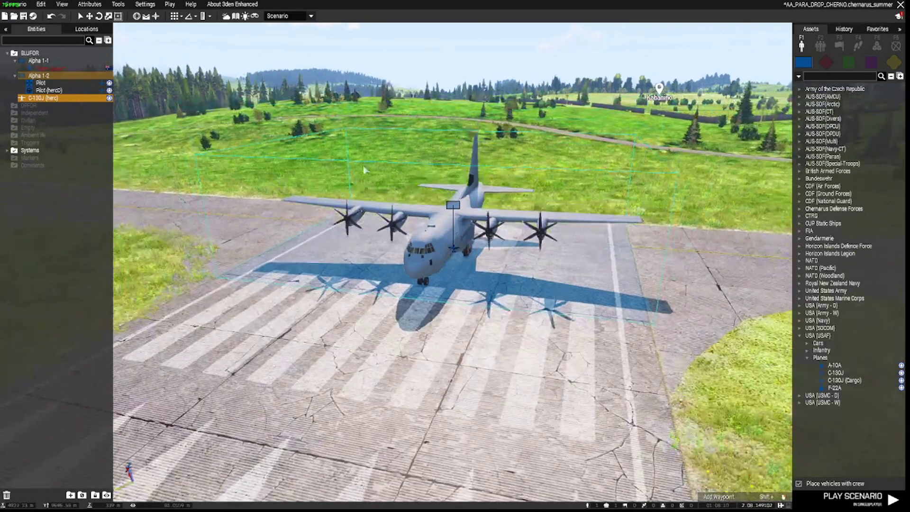
right_drag(445, 366, 448, 368)
scroll(449, 367, up, 3)
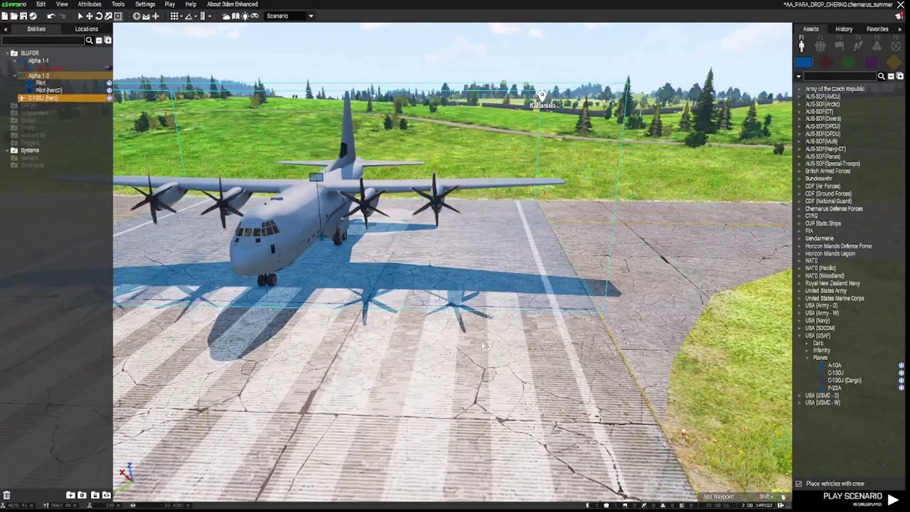
click(820, 46)
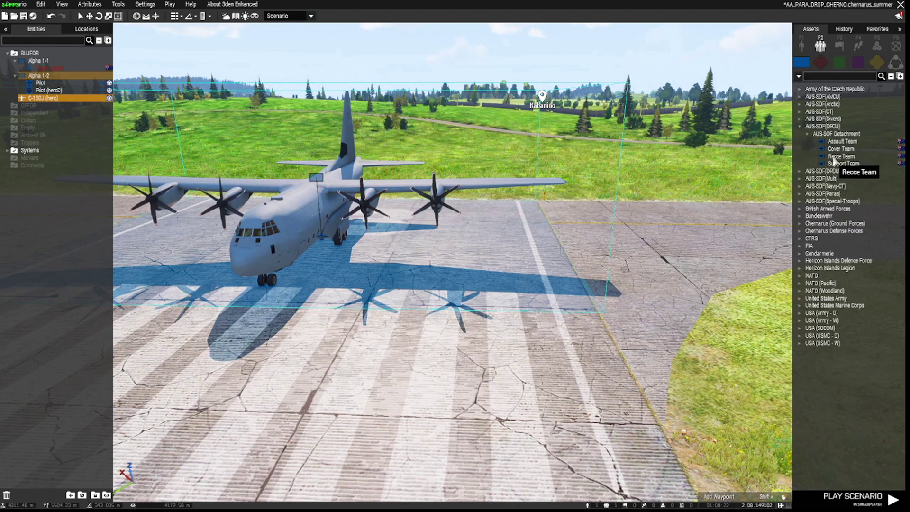
click(842, 142)
click(567, 353)
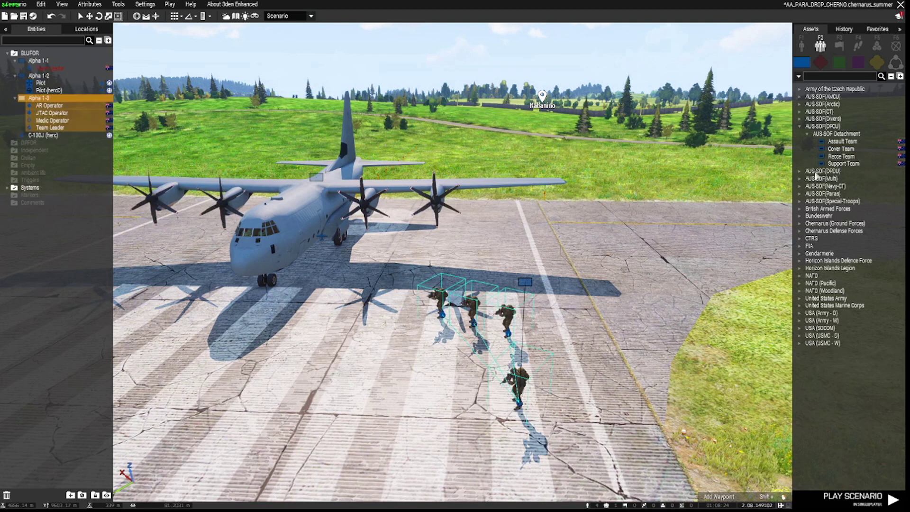
Place an AUS-SOF(DPCU) Recce Team and a Cover Team on the runway beside the Assault Team.
click(841, 157)
click(602, 314)
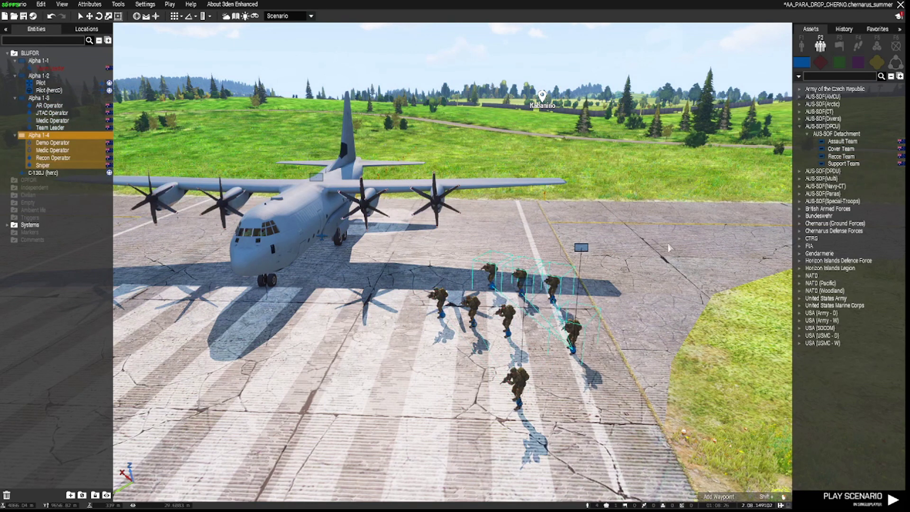
click(841, 148)
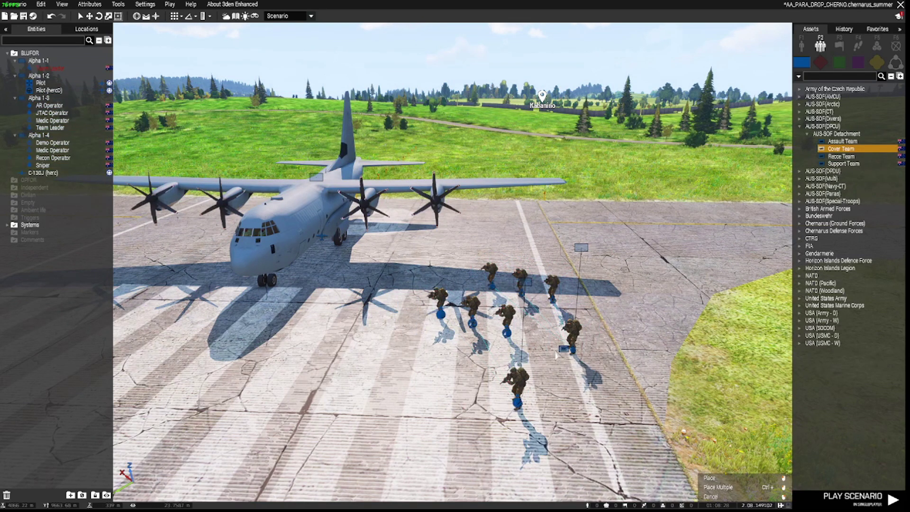
click(549, 371)
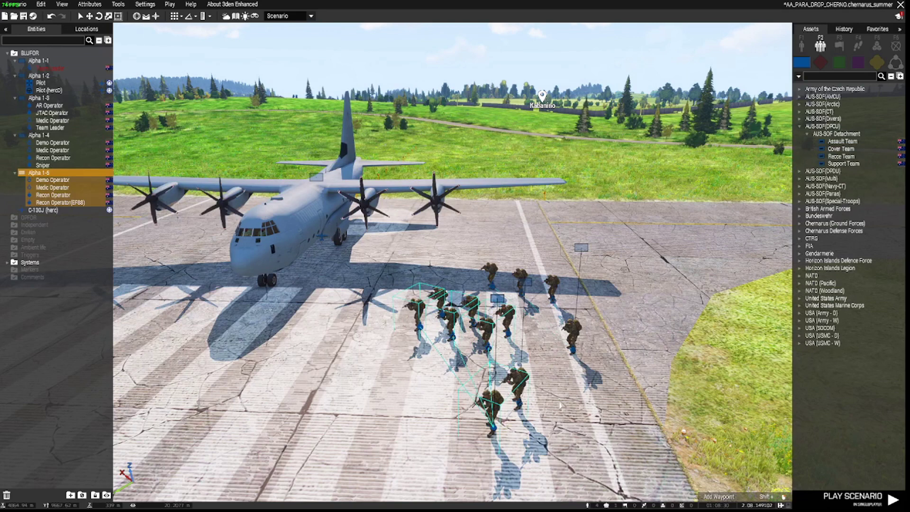
Select all three infantry teams on the runway and load them into the C-130J as passengers.
key(s)
key(a)
right_drag(560, 405, 581, 404)
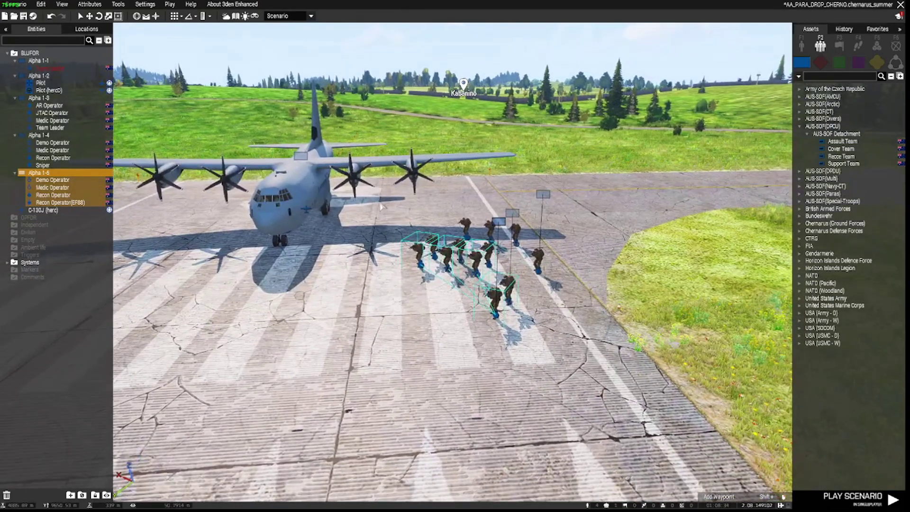
drag(381, 207, 621, 340)
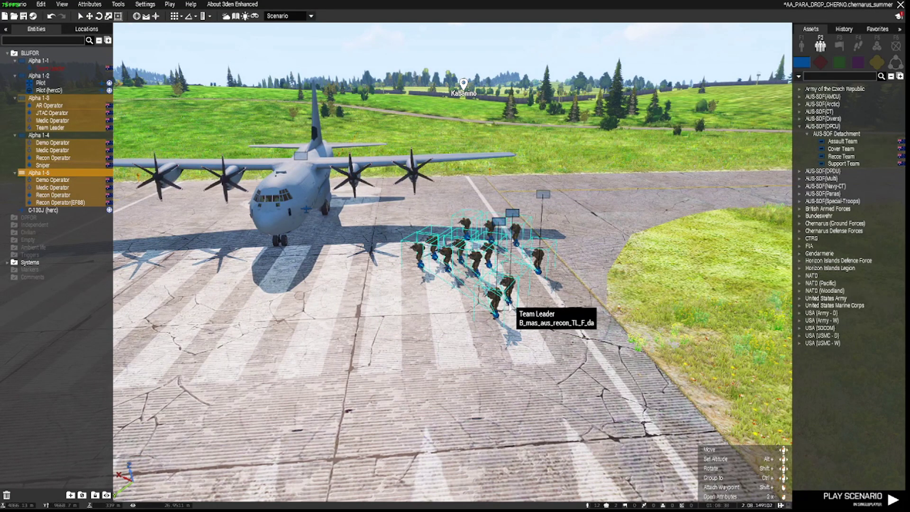
drag(511, 304, 300, 221)
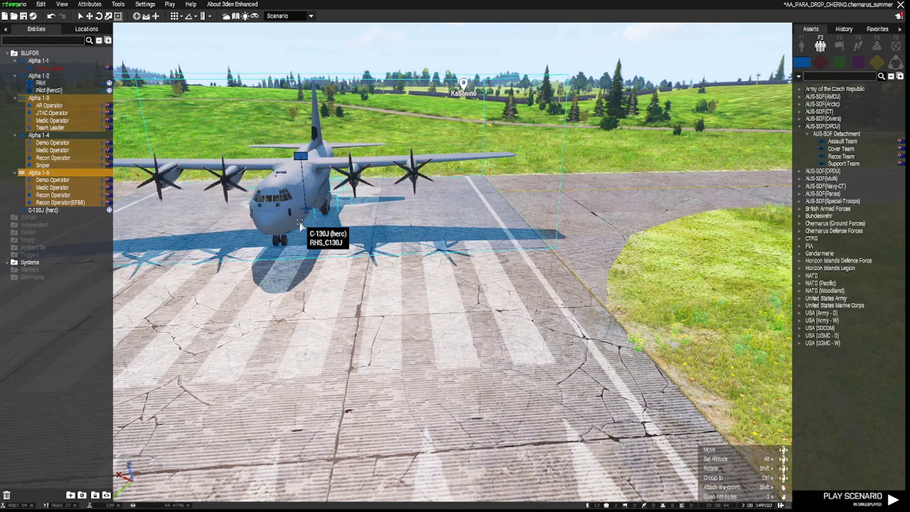
mouse_move(484, 331)
right_down()
mouse_move(452, 322)
mouse_move(473, 329)
mouse_move(472, 342)
right_up()
key(a)
key(q)
key(s)
key(d)
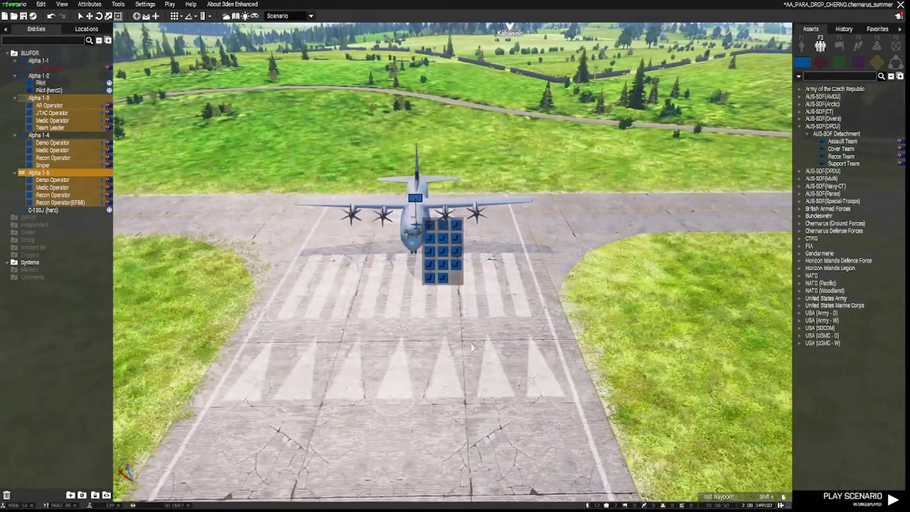
click(473, 348)
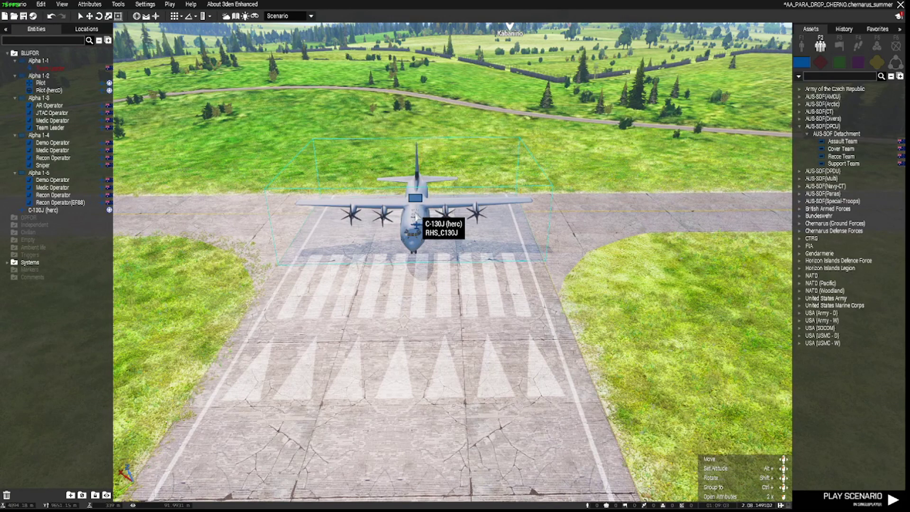
Change the C-130J's Z position in its attributes to raise it high above the runway, and apply.
mouse_move(415, 209)
alt+mouse_down()
mouse_move(415, 145)
mouse_move(419, 216)
alt+mouse_up()
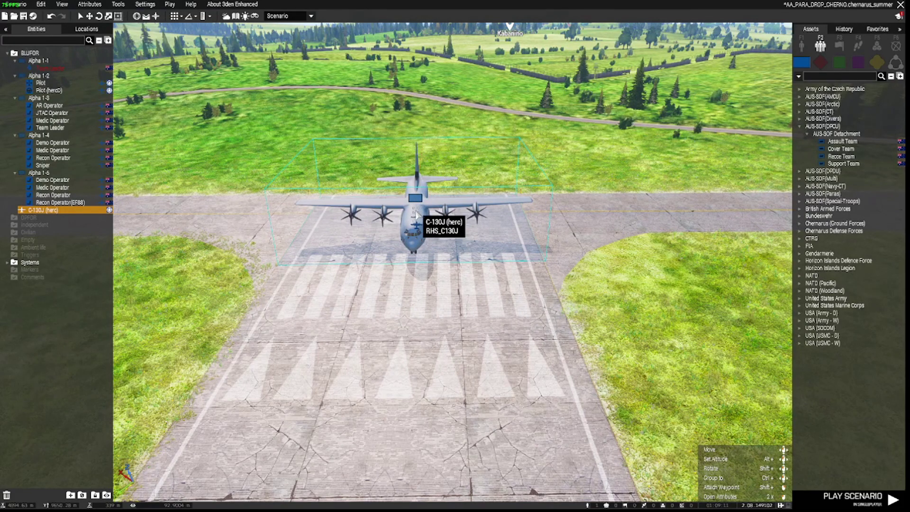
double_click(416, 214)
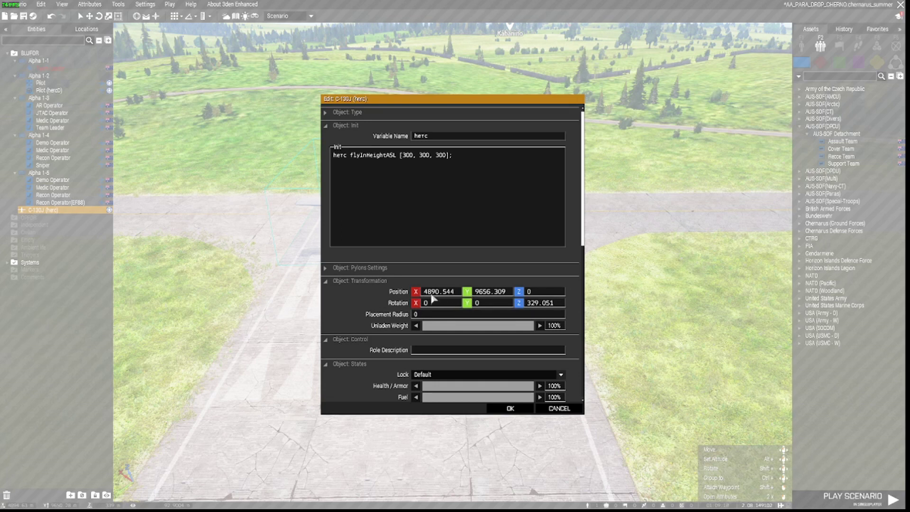
double_click(524, 293)
click(512, 410)
Move the airborne C-130J away from the airfield to a starting point beside Stary Sobor.
right_drag(518, 391, 247, 403)
key(q)
key(d)
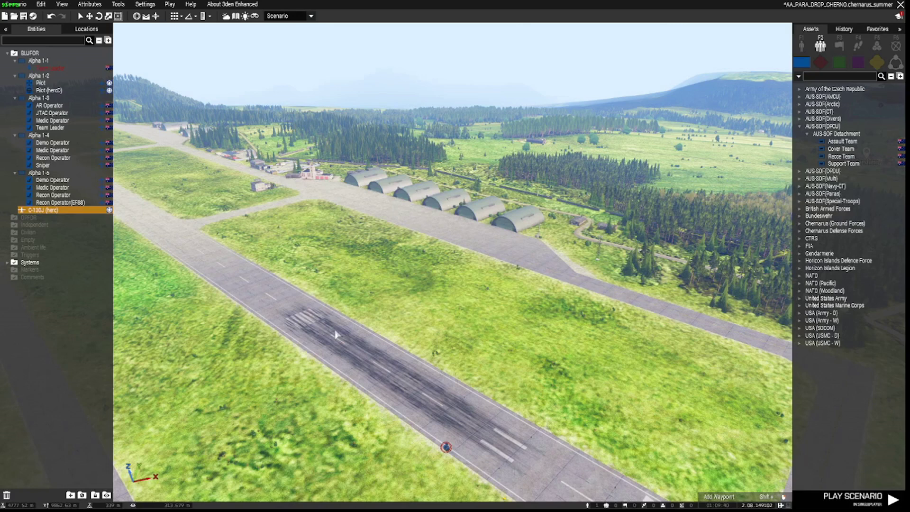
right_drag(335, 334, 617, 346)
key(a)
key(q)
key(a)
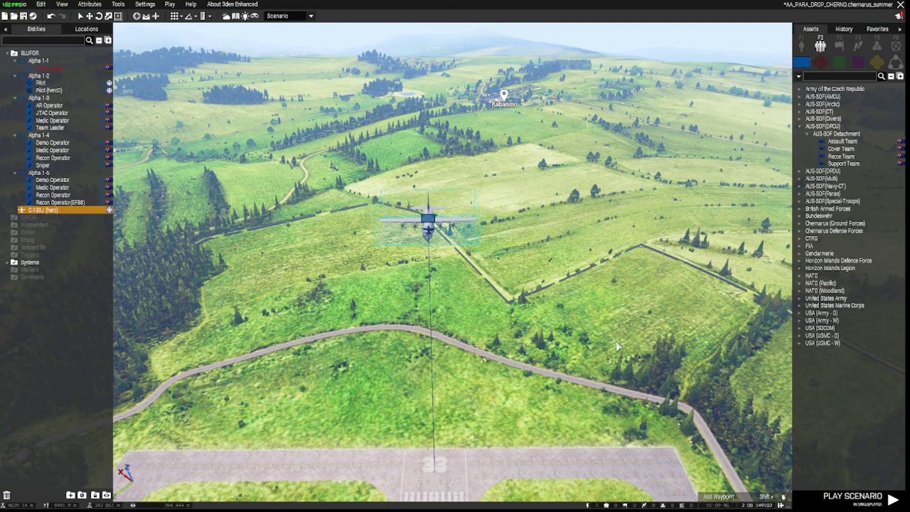
key(w)
right_drag(617, 346, 587, 344)
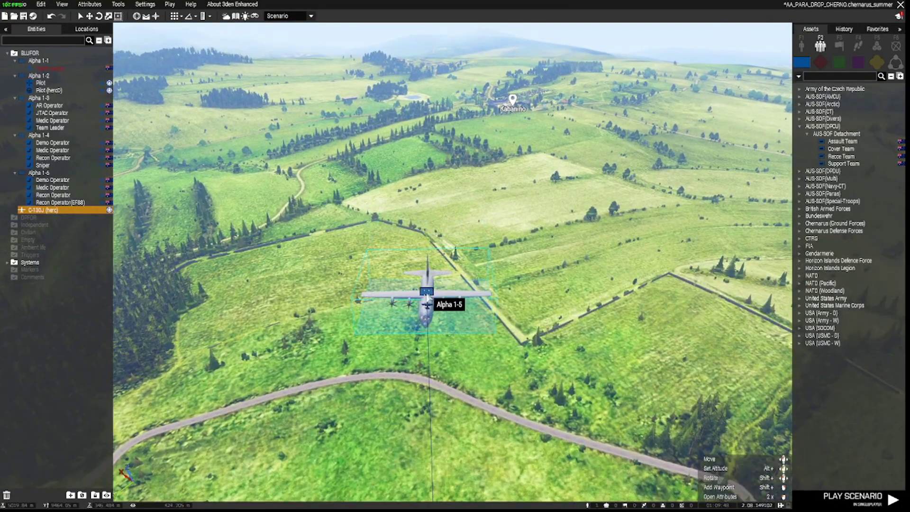
drag(427, 297, 454, 207)
key(w)
key(w)
key(w)
key(d)
right_drag(545, 228, 168, 209)
key(d)
key(q)
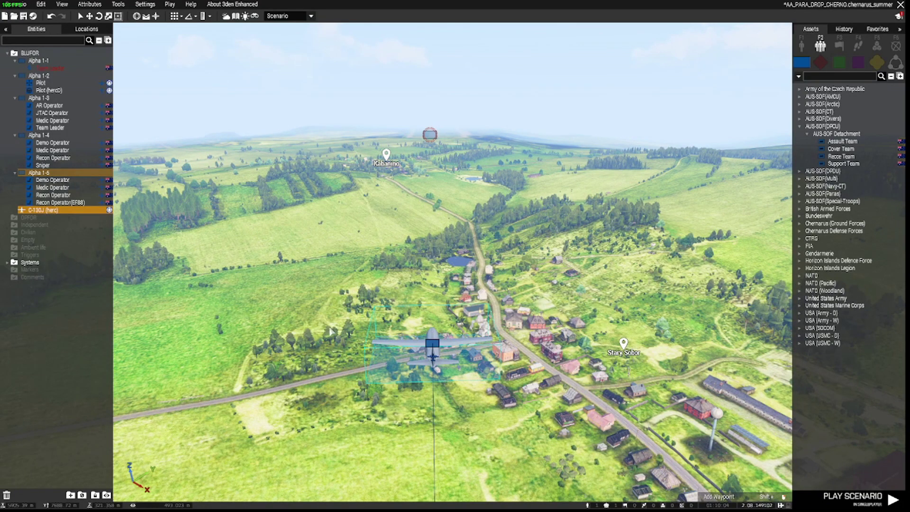
Examine the C-130J's position relative to the airfield in the 3D view and on the map.
key(a)
key(q)
mouse_move(332, 358)
right_down()
mouse_move(450, 393)
mouse_move(340, 390)
mouse_move(332, 371)
right_up()
key(d)
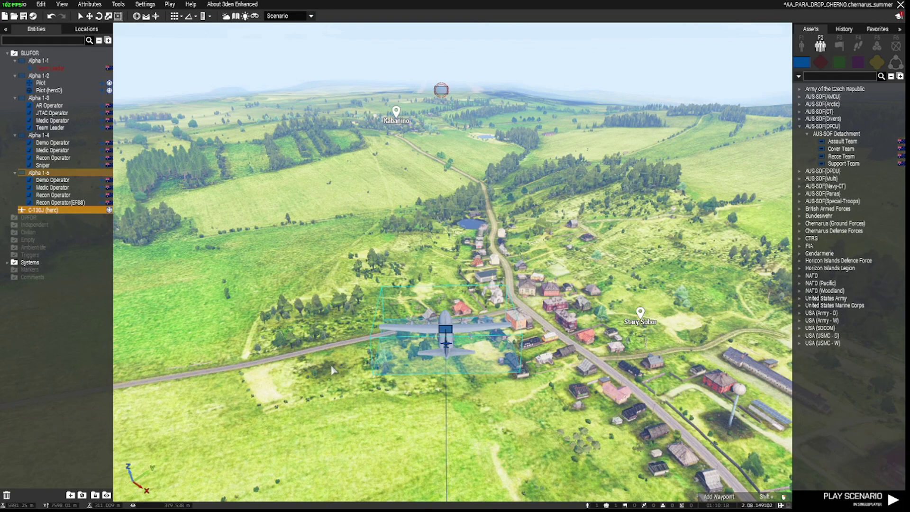
key(m)
scroll(463, 304, down, 10)
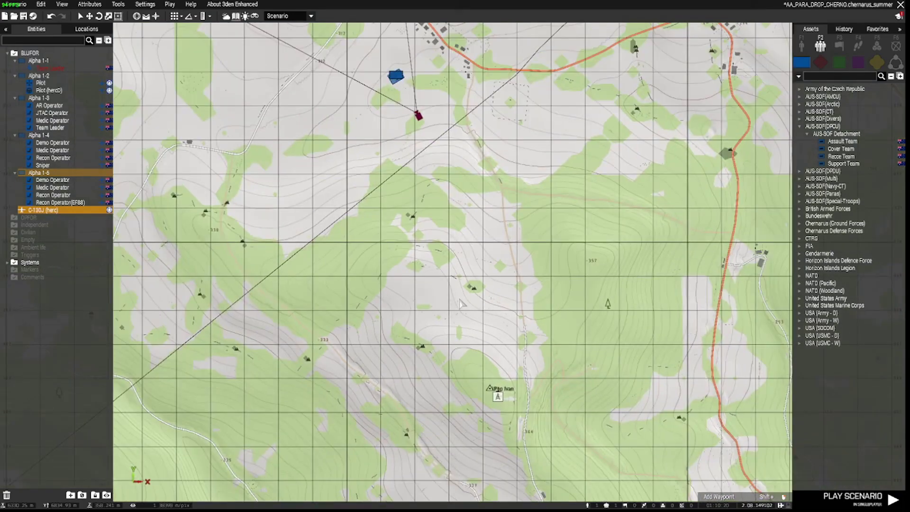
scroll(411, 262, up, 2)
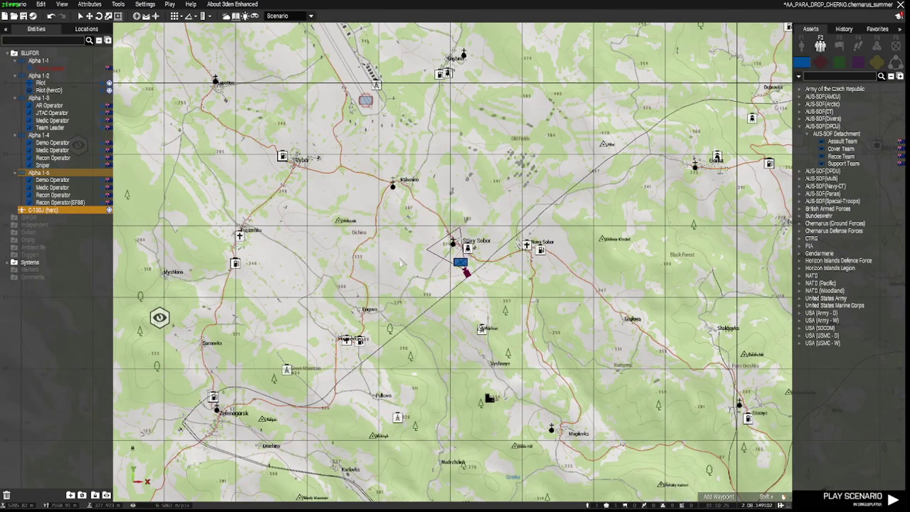
key(m)
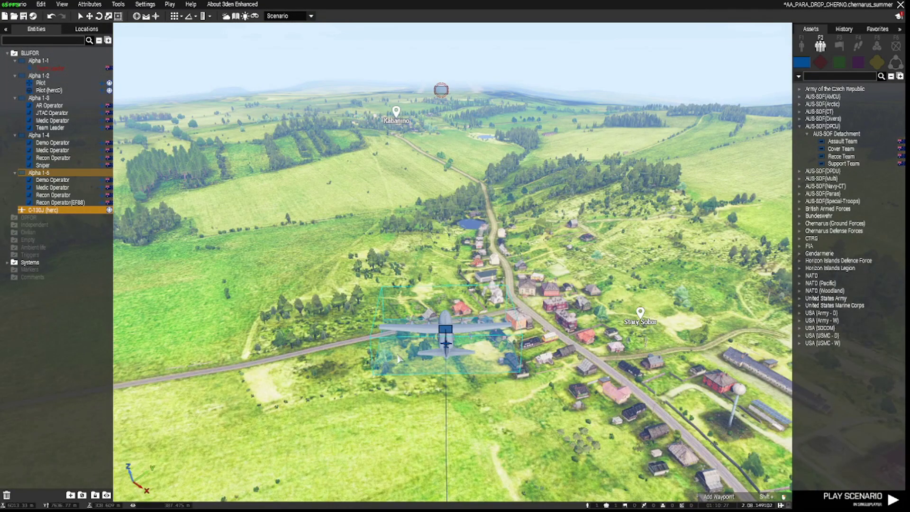
Select the C-130J with groups Alpha 1-2 to Alpha 1-5 and add a Move waypoint on the airfield runway.
key(z)
key(w)
key(a)
right_drag(399, 359, 510, 334)
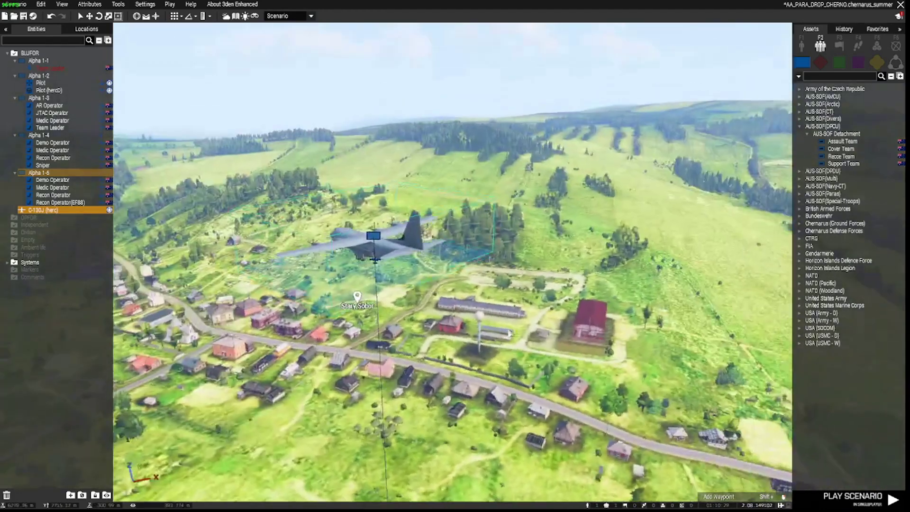
key(s)
drag(274, 146, 510, 294)
key(d)
right_drag(510, 293, 457, 359)
key(w)
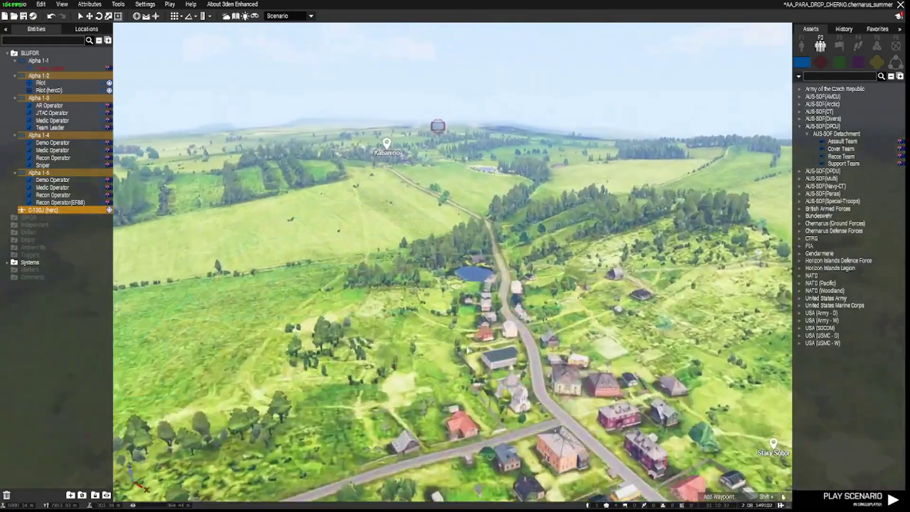
key(w)
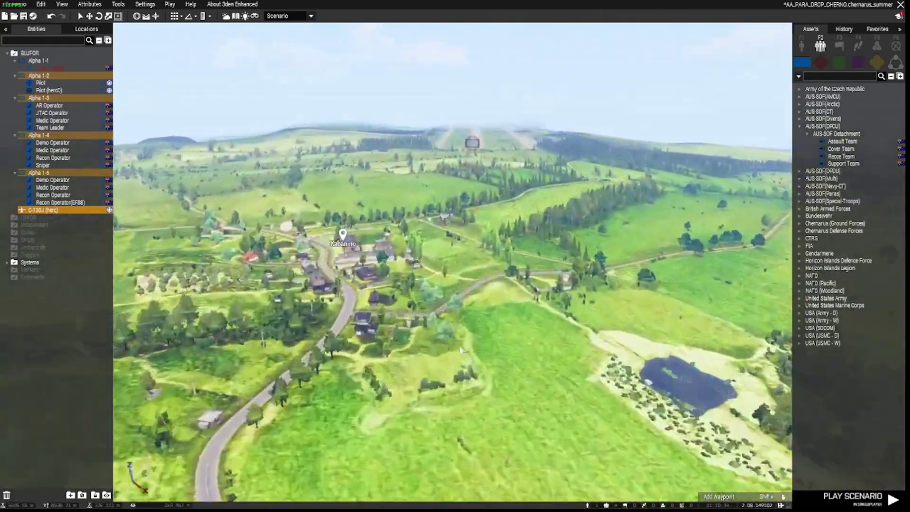
key(w)
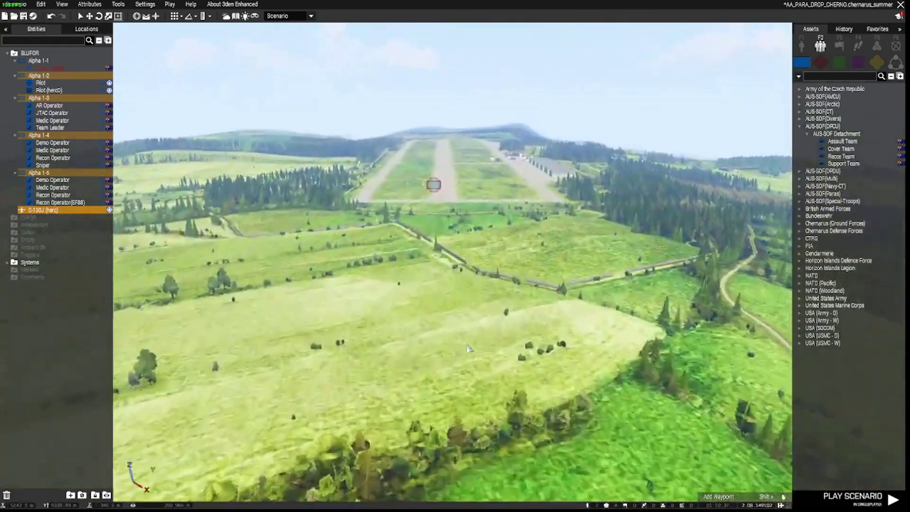
key(w)
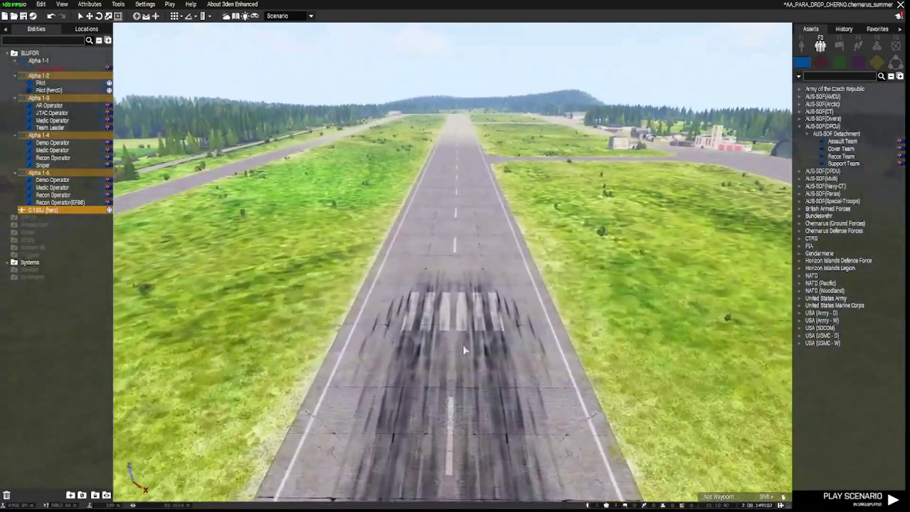
key(w)
mouse_move(463, 349)
right_down()
mouse_move(465, 363)
mouse_move(465, 332)
right_up()
key(z)
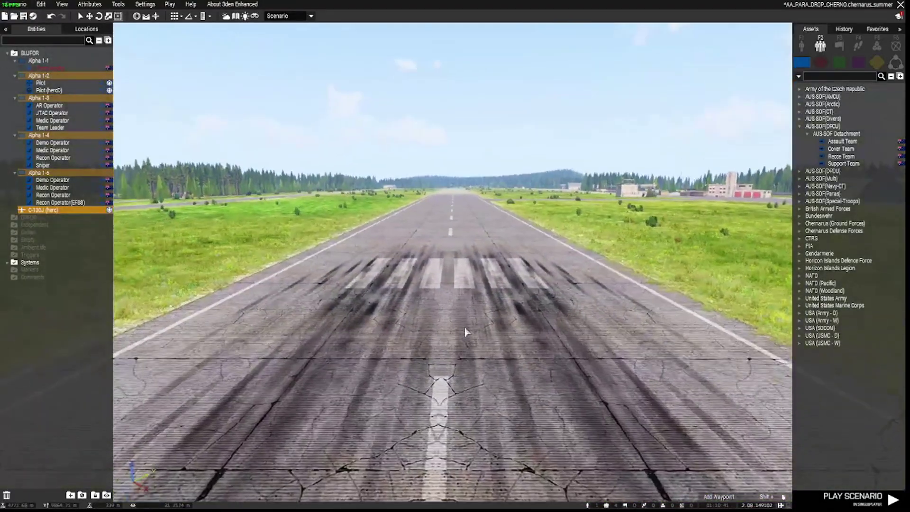
shift+click(443, 308)
Add a second Move waypoint for groups Alpha 1-2 to Alpha 1-5 at the forest edge beyond the airfield's far end.
key(a)
mouse_move(427, 350)
right_down()
mouse_move(492, 365)
mouse_move(596, 367)
mouse_move(399, 354)
right_up()
key(w)
key(d)
key(w)
key(q)
key(w)
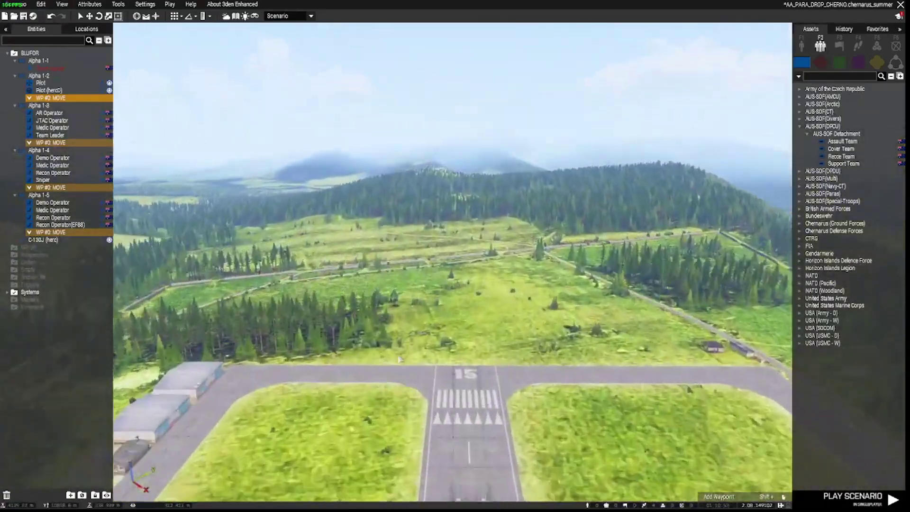
key(w)
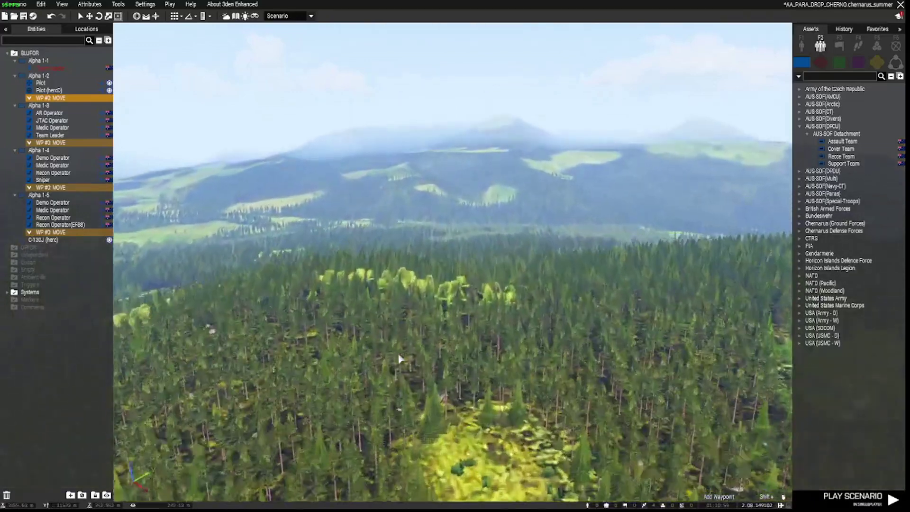
key(w)
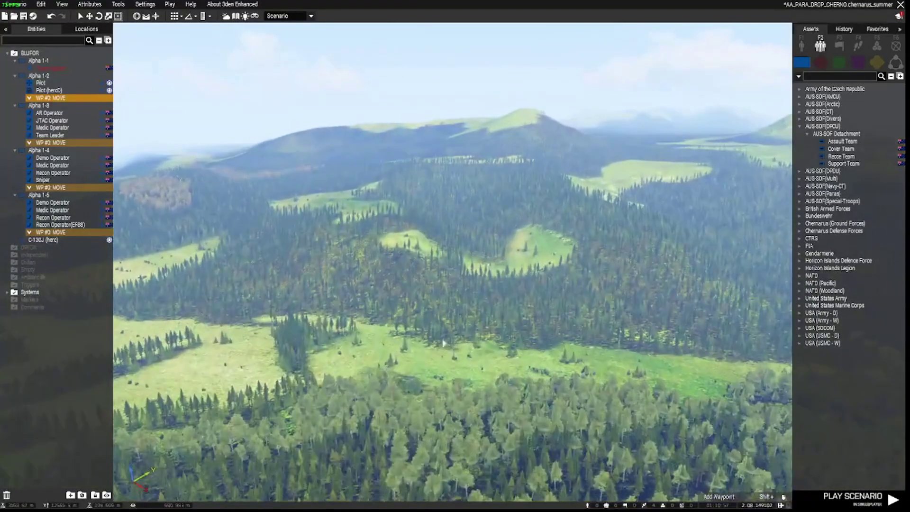
shift+click(465, 329)
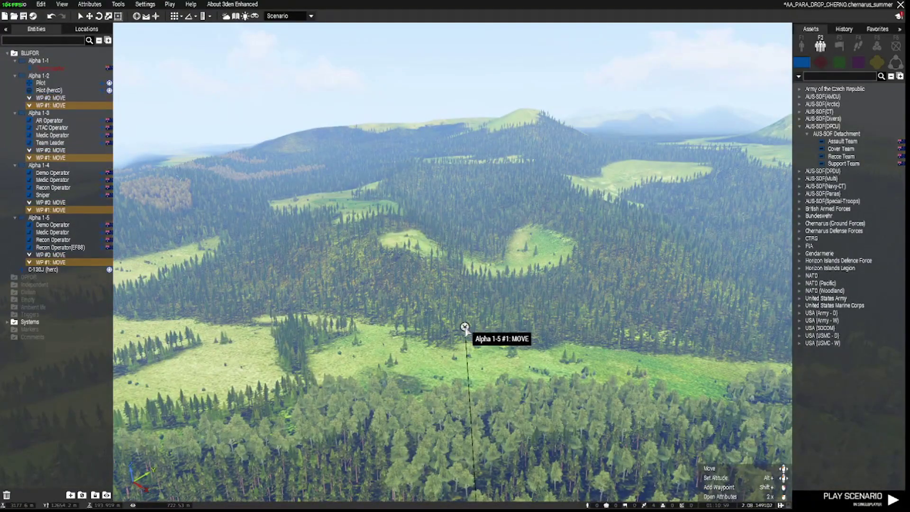
Raise Alpha 1-5's first Move waypoint from the runway surface high into the air above the airfield.
key(w)
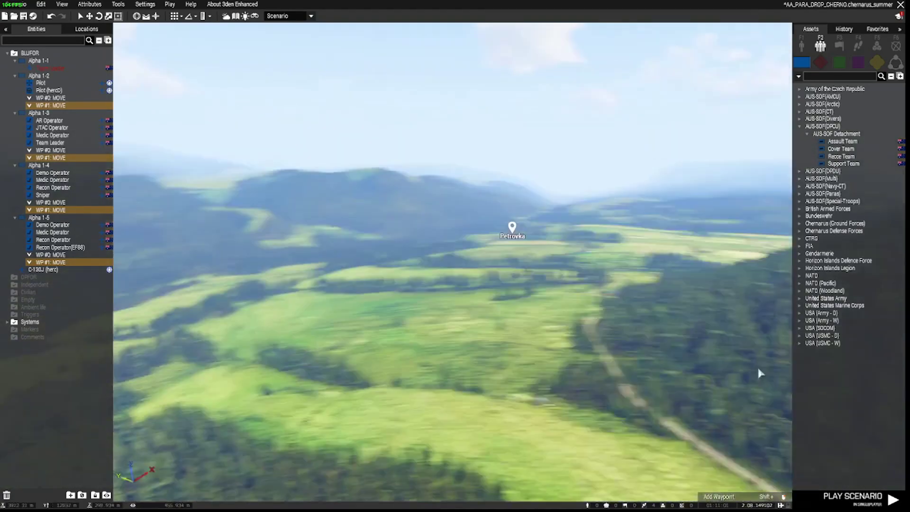
key(w)
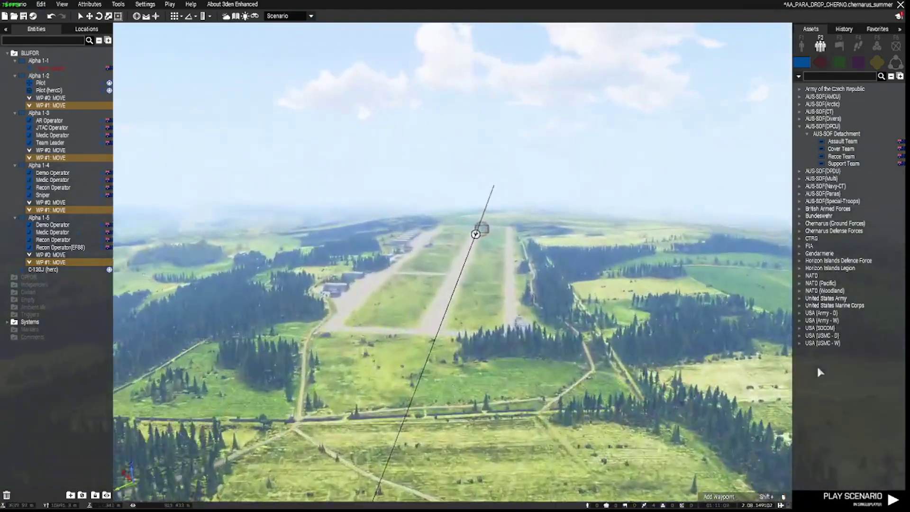
key(w)
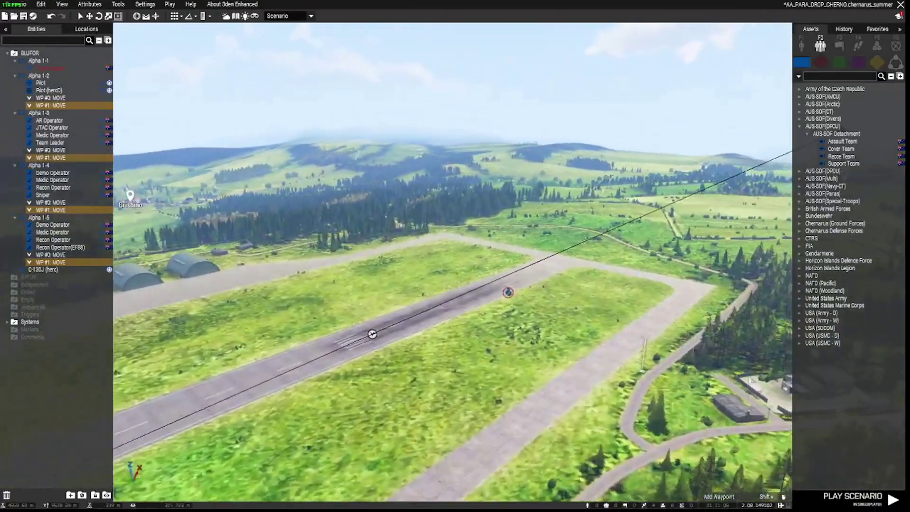
key(w)
right_drag(750, 380, 559, 385)
click(492, 337)
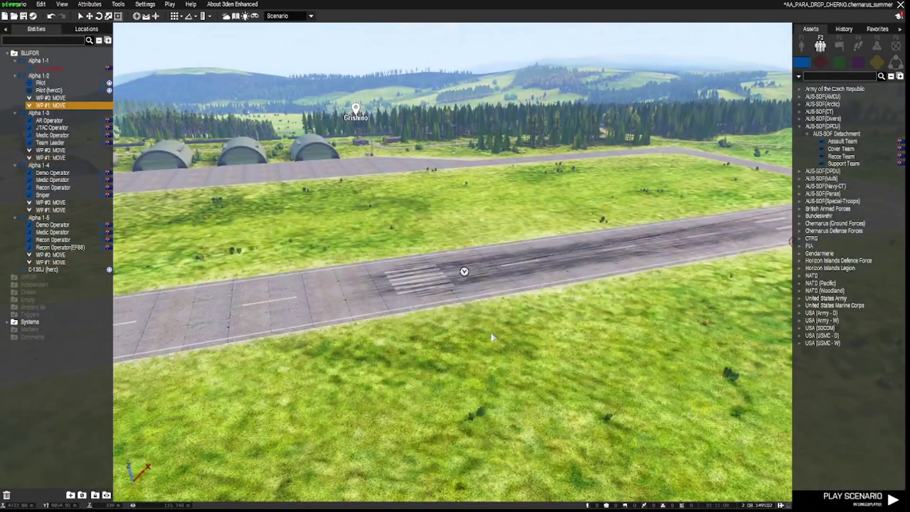
click(465, 272)
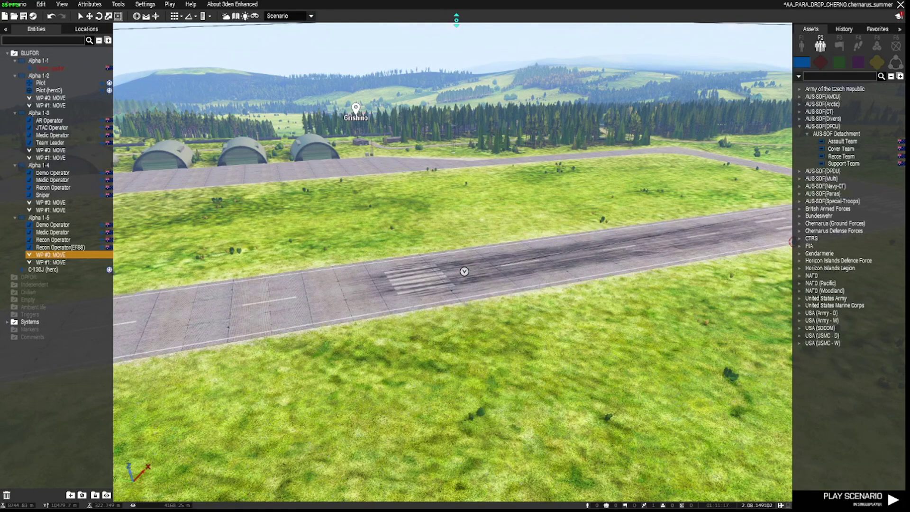
alt+drag(457, 20, 457, 20)
key(q)
key(s)
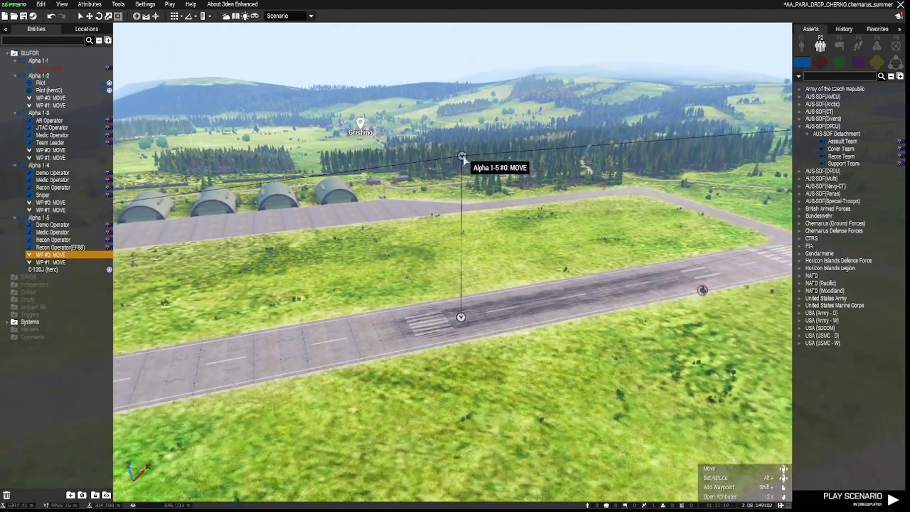
alt+drag(462, 156, 463, 110)
right_drag(463, 110, 581, 180)
key(a)
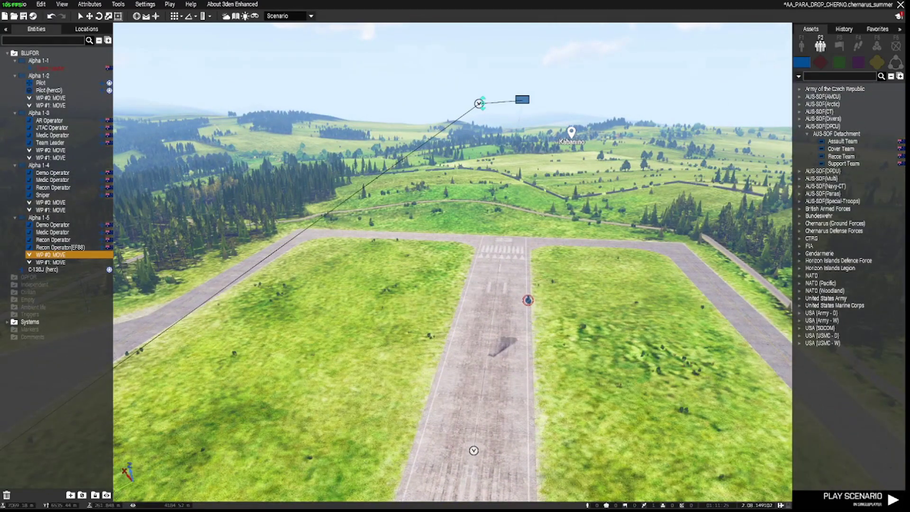
Raise Alpha 1-5's second Move waypoint from the forest edge high into the air above the trees.
key(d)
right_drag(483, 105, 216, 192)
key(w)
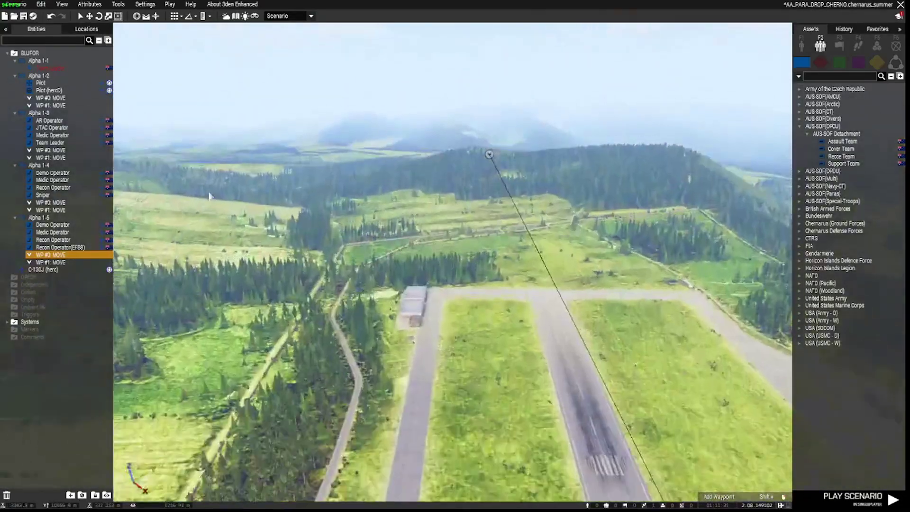
key(w)
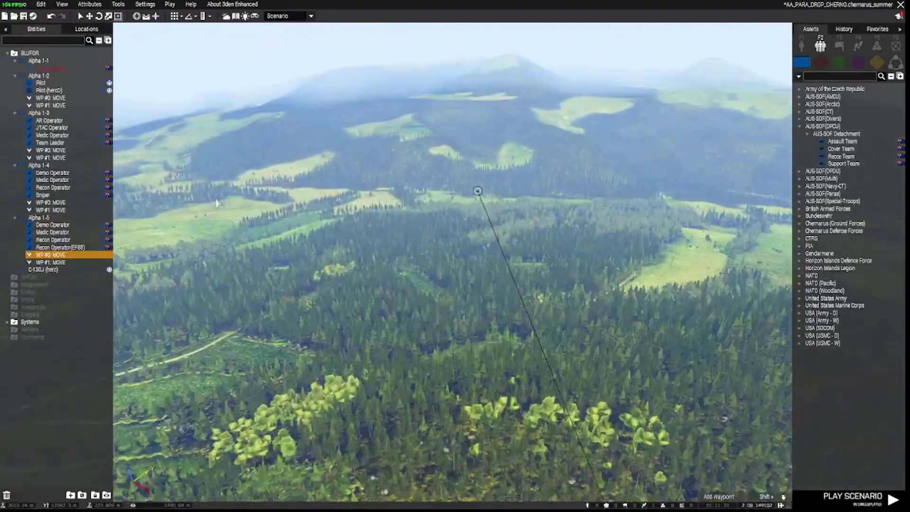
key(w)
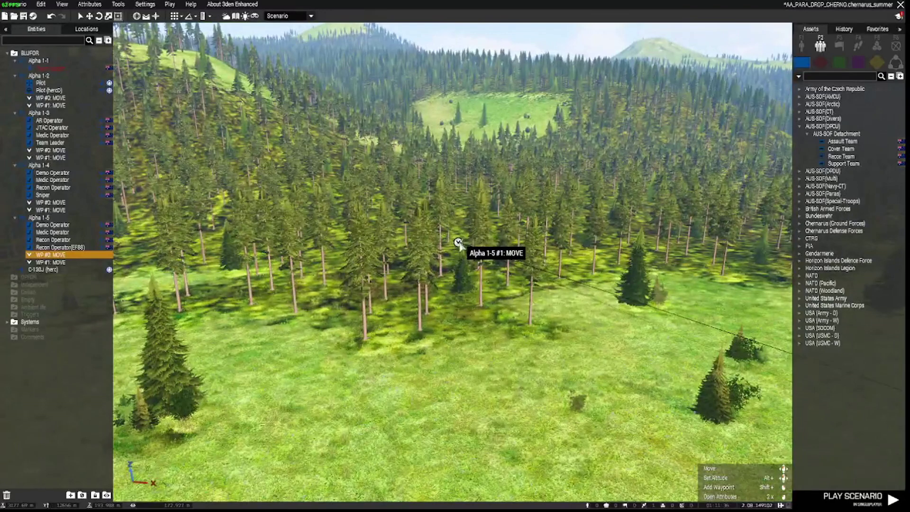
click(458, 243)
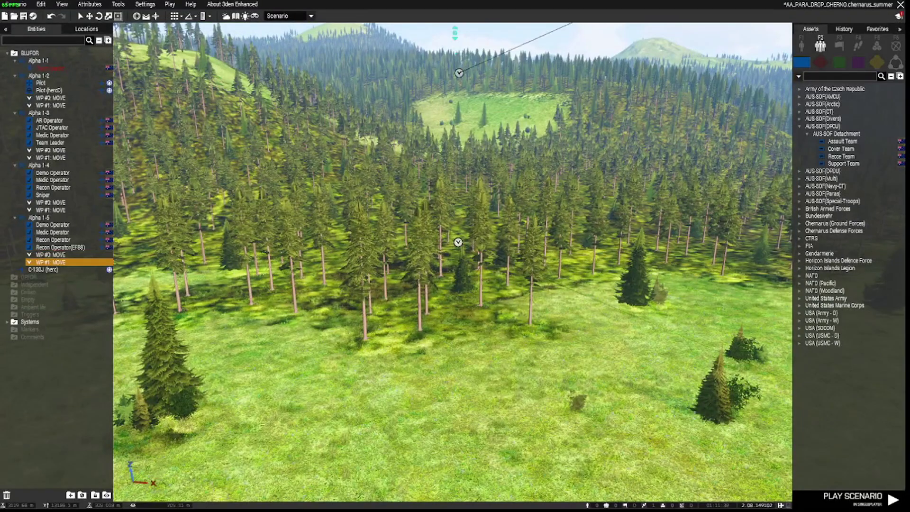
key(q)
key(s)
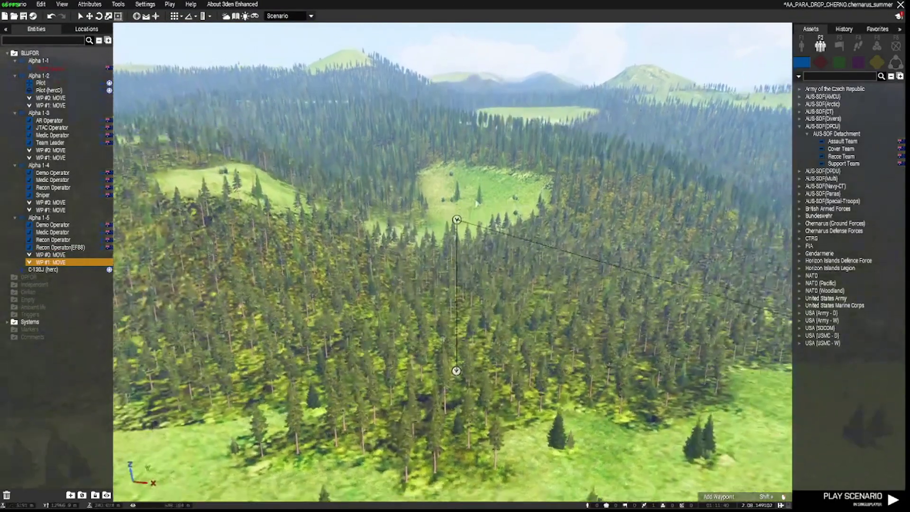
alt+drag(456, 220, 448, 111)
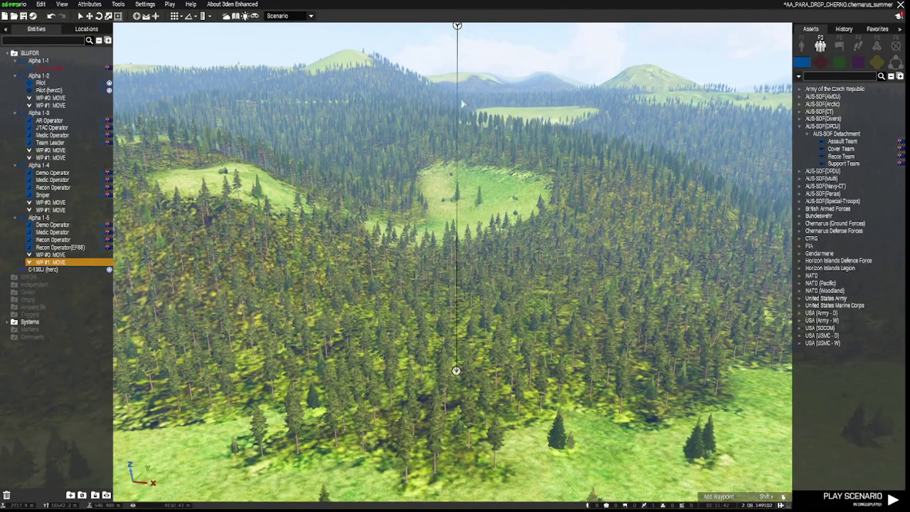
scroll(483, 167, up, 4)
alt+drag(417, 194, 416, 113)
Change the type of Alpha 1-5's second waypoint above the forest from Move to Dismissed.
key(d)
right_drag(457, 182, 572, 188)
key(d)
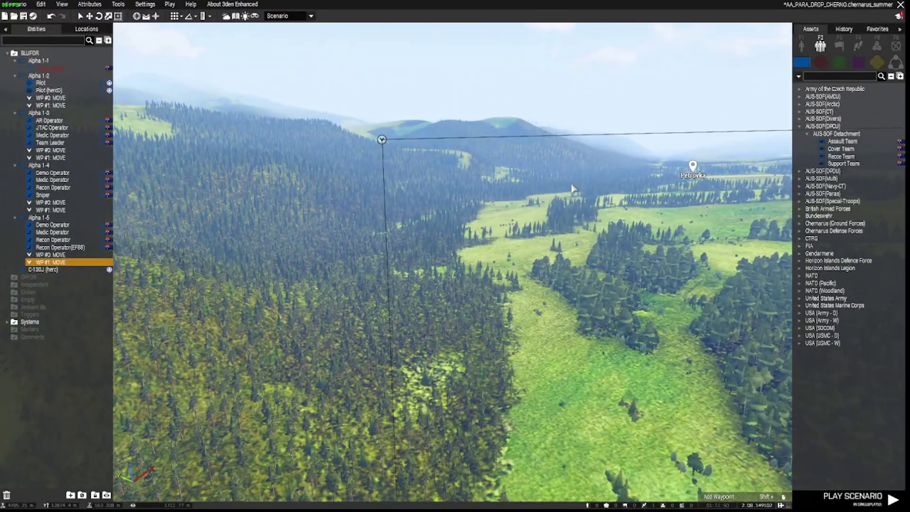
key(a)
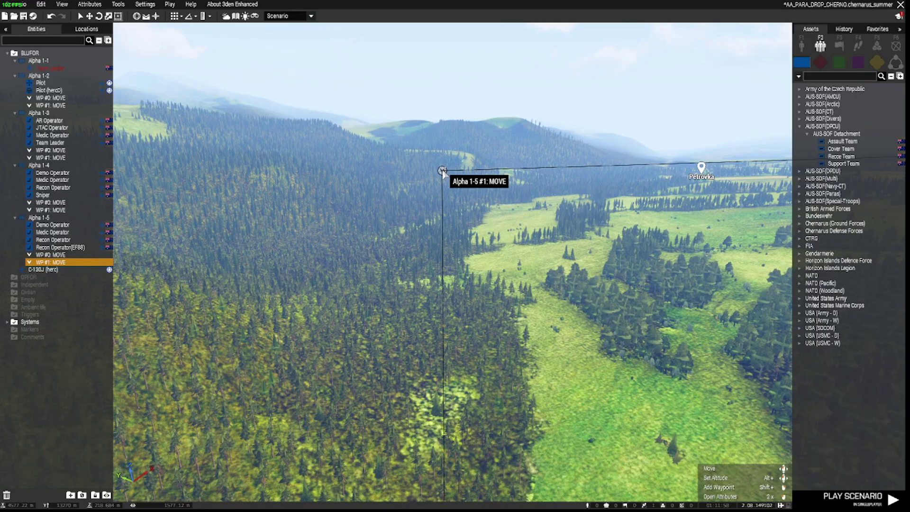
double_click(444, 173)
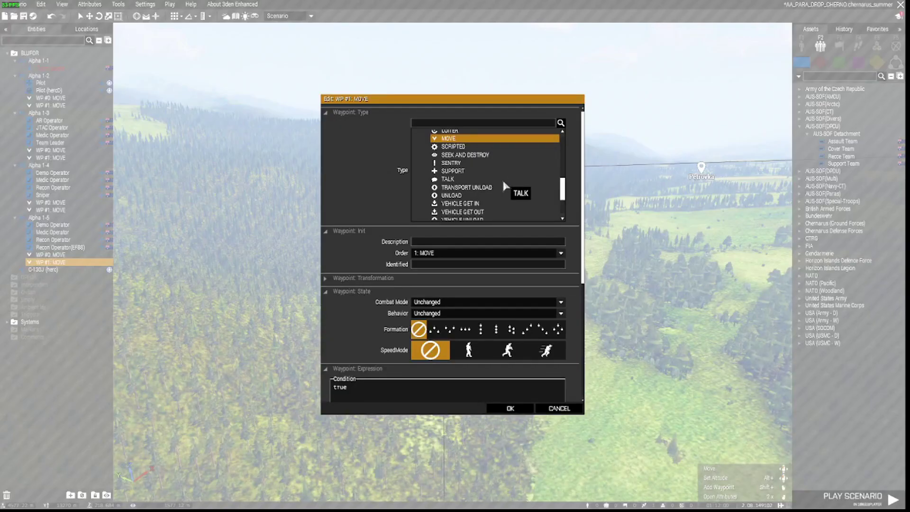
scroll(502, 178, up, 1)
scroll(503, 183, up, 5)
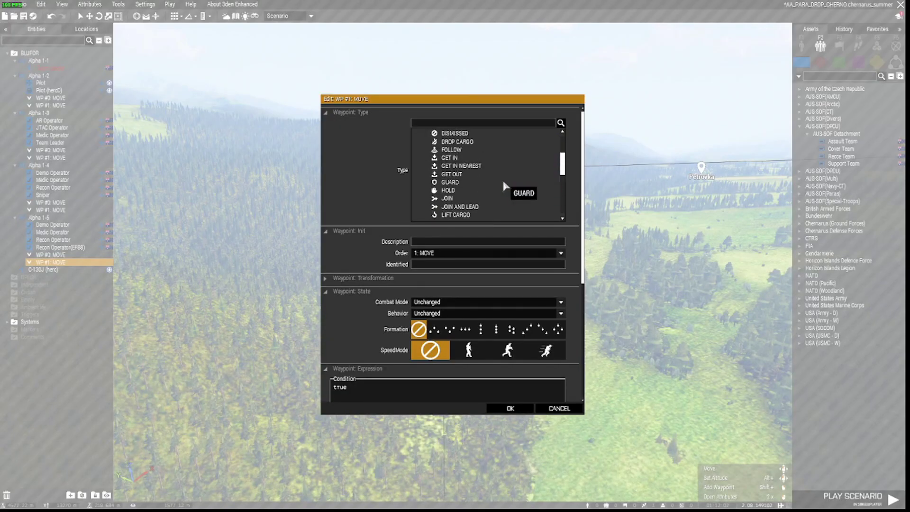
click(453, 150)
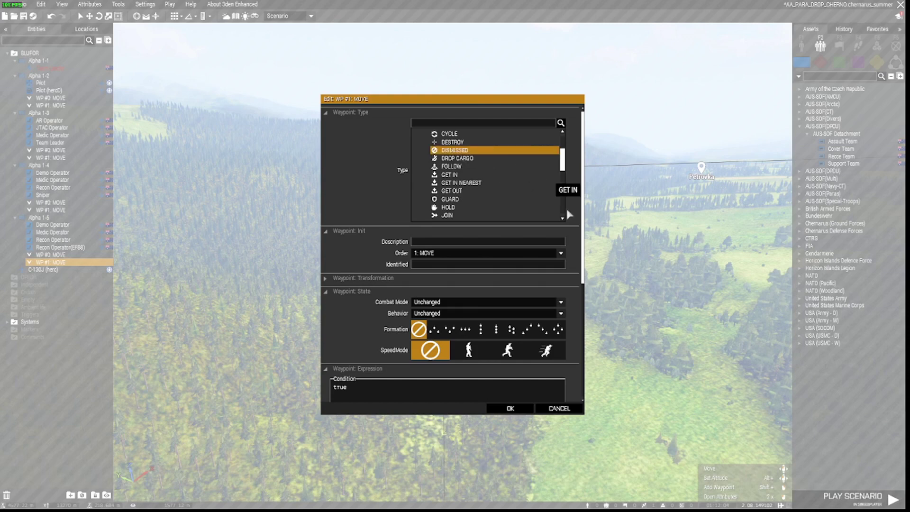
click(511, 409)
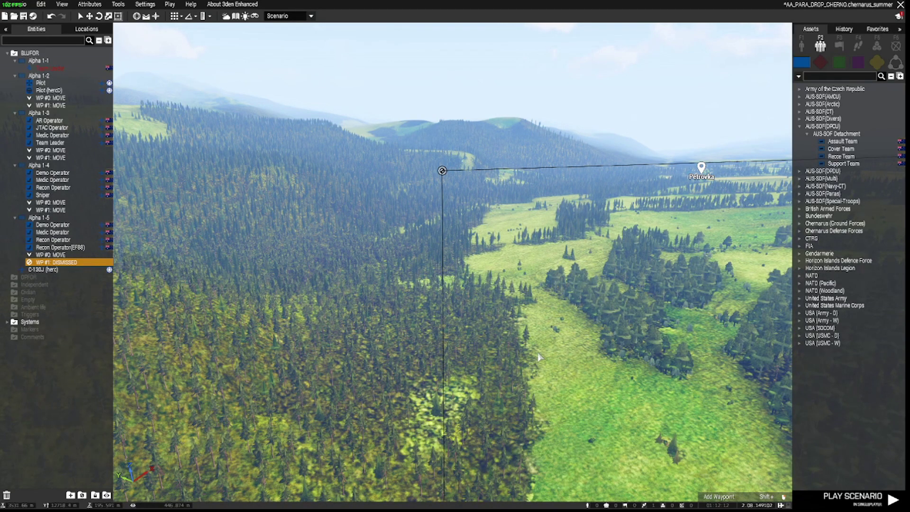
Delete the first Move waypoints of groups Alpha 1-2, Alpha 1-3 and Alpha 1-4 on the runway surface.
right_drag(548, 360, 575, 367)
key(w)
key(w)
key(w)
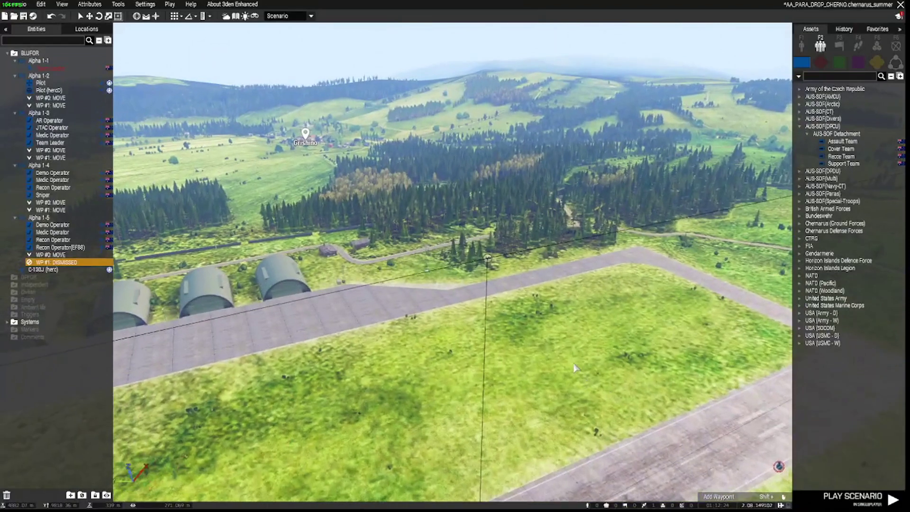
click(488, 260)
key(s)
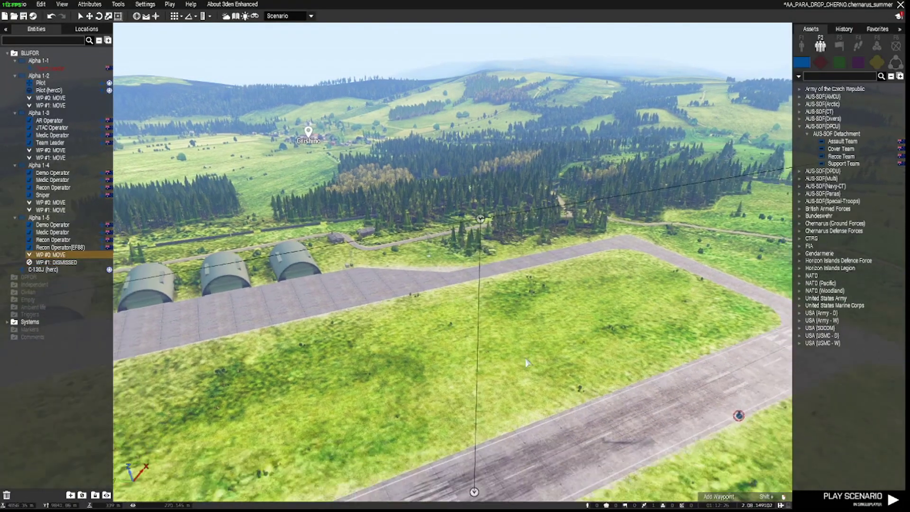
right_drag(521, 341, 523, 380)
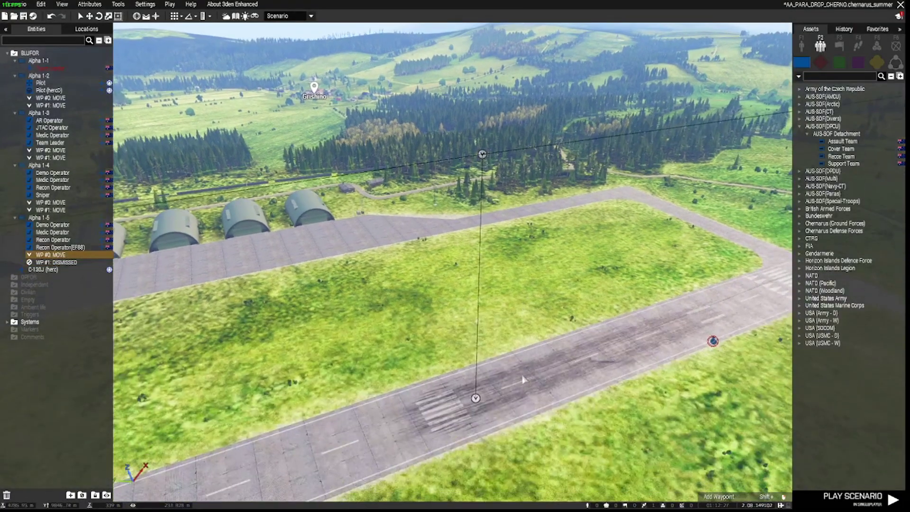
click(475, 398)
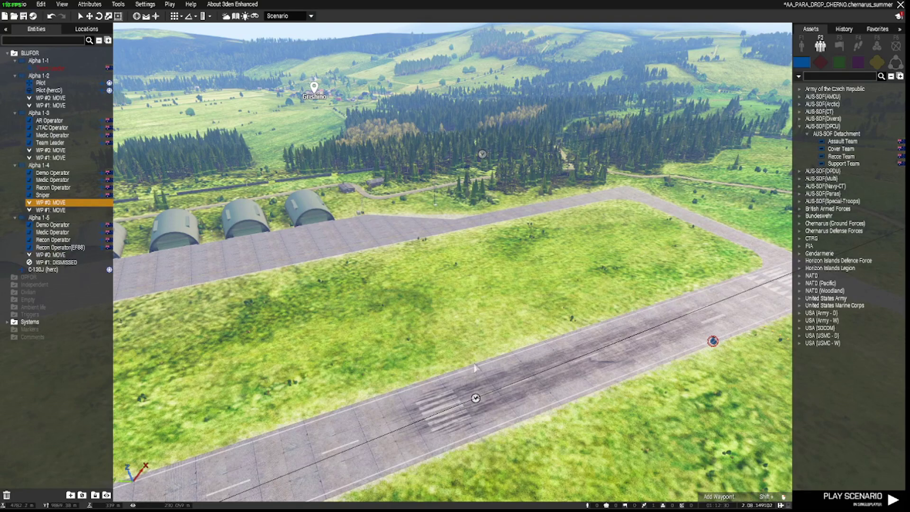
click(481, 154)
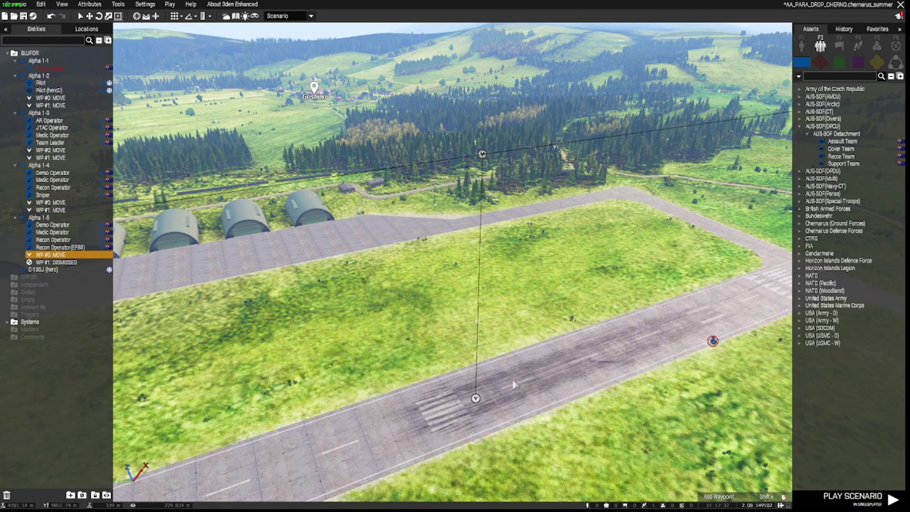
drag(456, 373, 493, 417)
right_drag(493, 417, 537, 426)
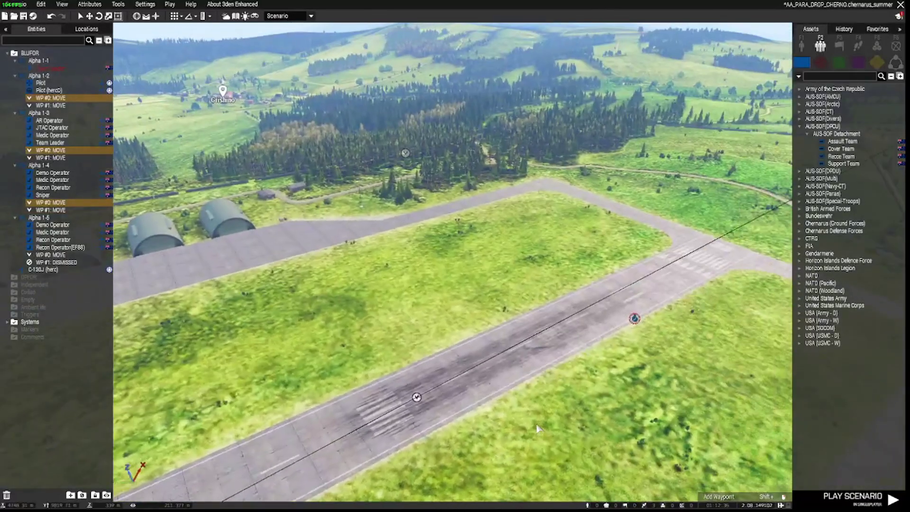
key(s)
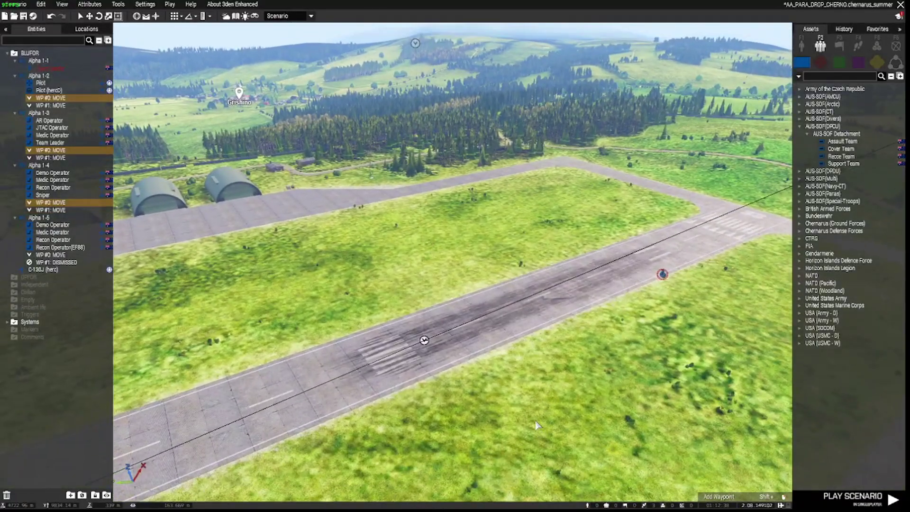
key(Delete)
Set the type of Alpha 1-5's first waypoint above the airfield to Infantry paradrop.
key(q)
key(s)
right_drag(535, 422, 531, 403)
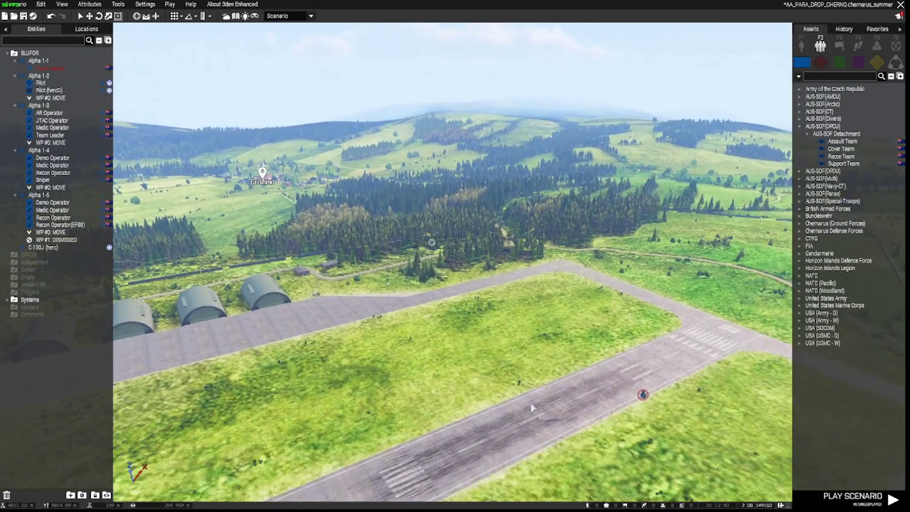
click(431, 242)
key(d)
right_drag(507, 330, 474, 308)
right_drag(425, 254, 444, 365)
key(a)
key(w)
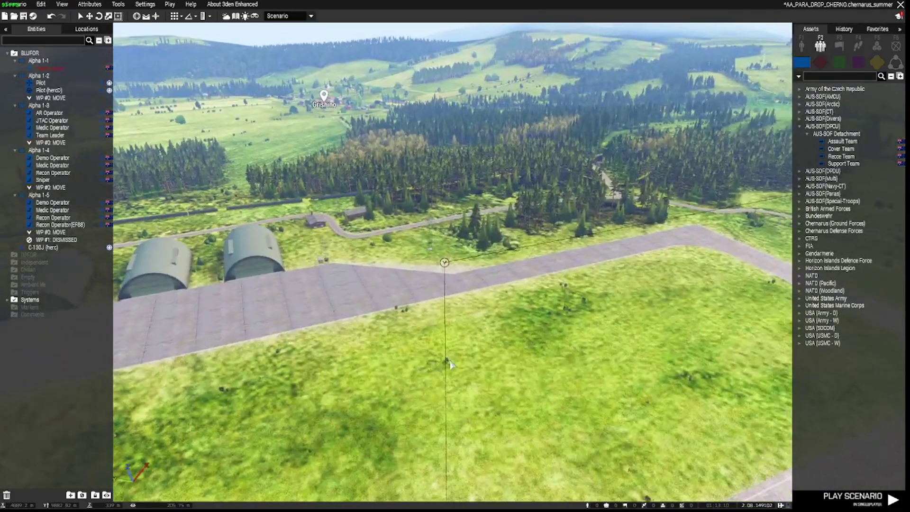
double_click(445, 262)
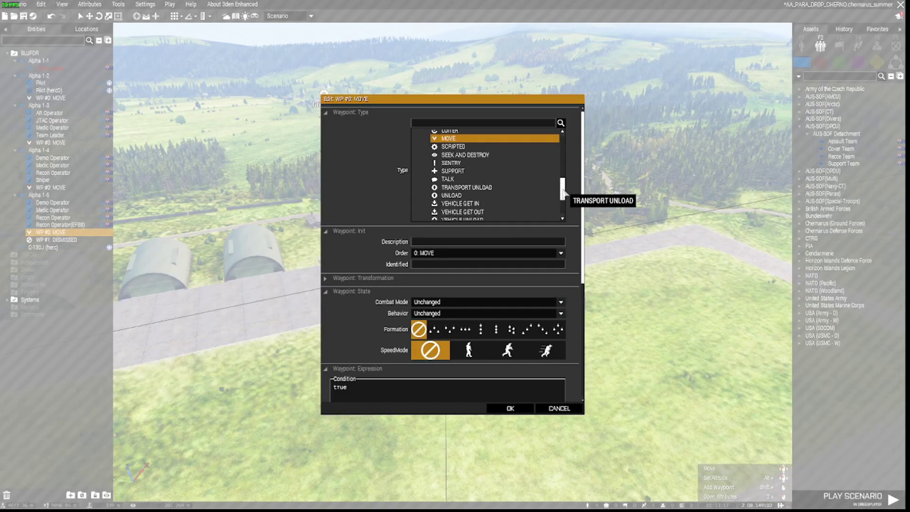
drag(563, 192, 563, 204)
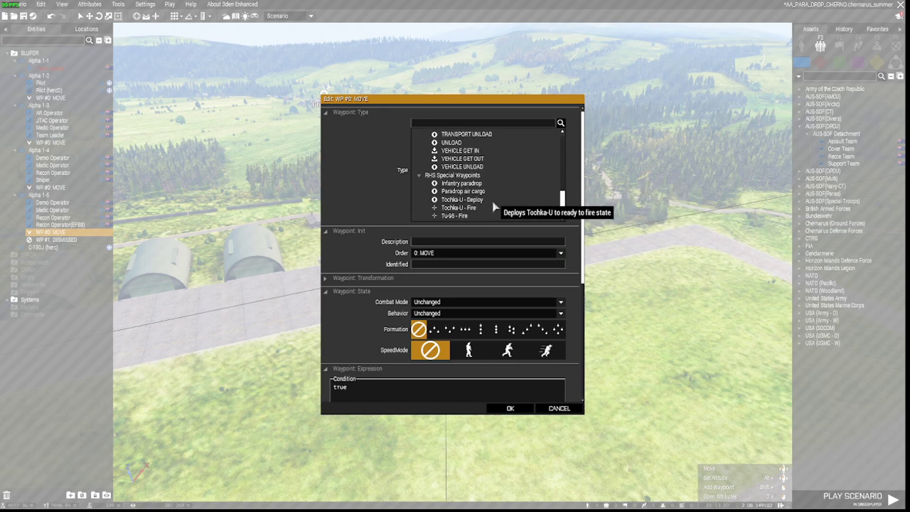
click(521, 184)
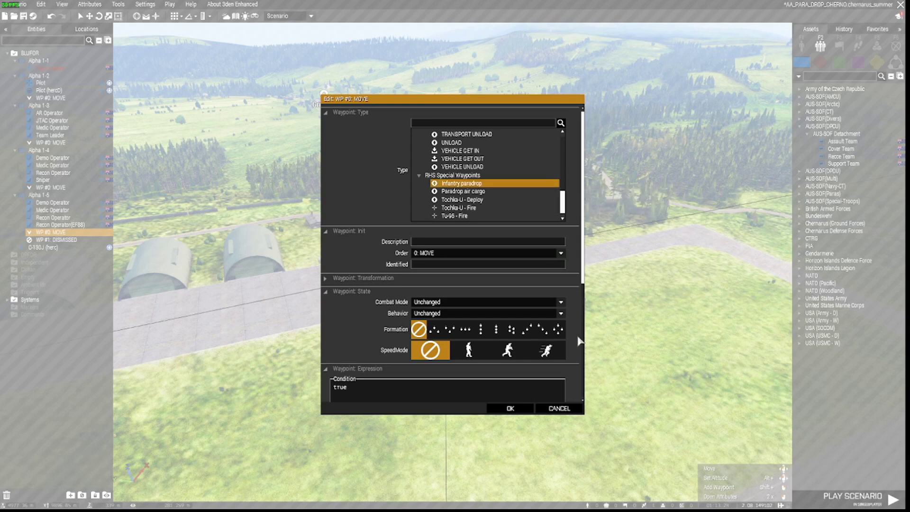
Enter the On Activation script with hercD's "GREEN LIGHT, GO, GO, GO!" sideChat and the B_Parachute moveout loop for herc's cargo crew, and apply it.
scroll(578, 308, down, 5)
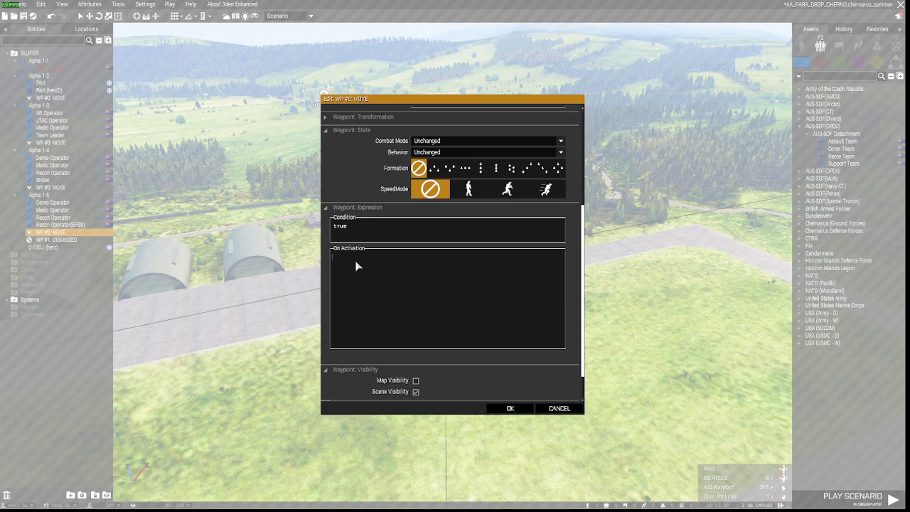
text(hercD sideChat "GREEN LIGHT, GO, GO, GO!";  null = [] spawn { {   if(((assignedVehicleRole _x)select 0) =="Cargo") then {   removeBackpack _x;  _x addBackpack "B_Parachute";  [_x] ordergetin false;  [_x] allowGetIn false;  unassignvehicle _x;  moveout _x;    sleep 0.3; }; } forEach(crew herc); };)
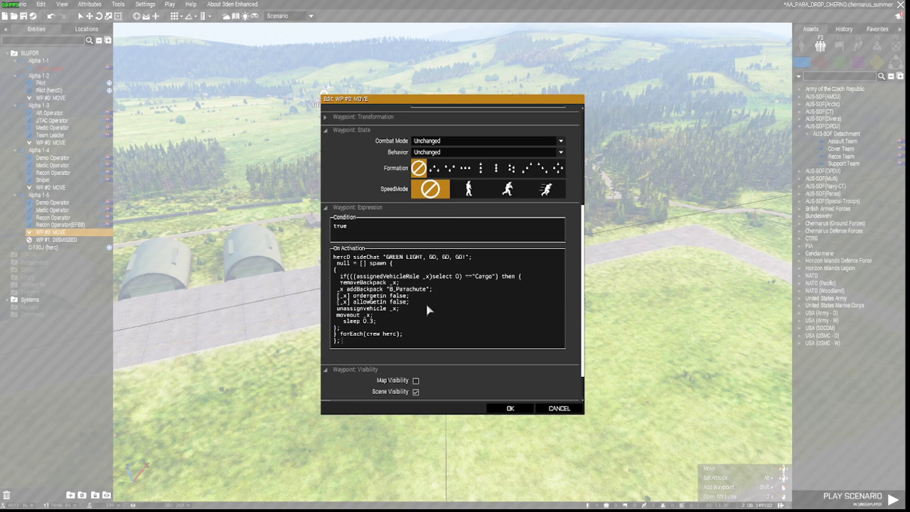
scroll(440, 294, down, 2)
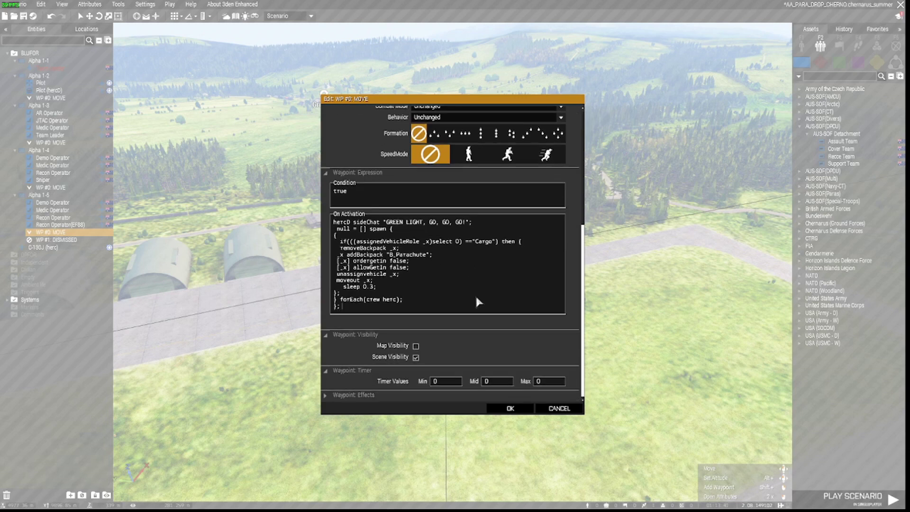
click(518, 412)
Switch to Visual Studio Code and examine the hercD variable that begins the paradrop script.
key(alt+Tab)
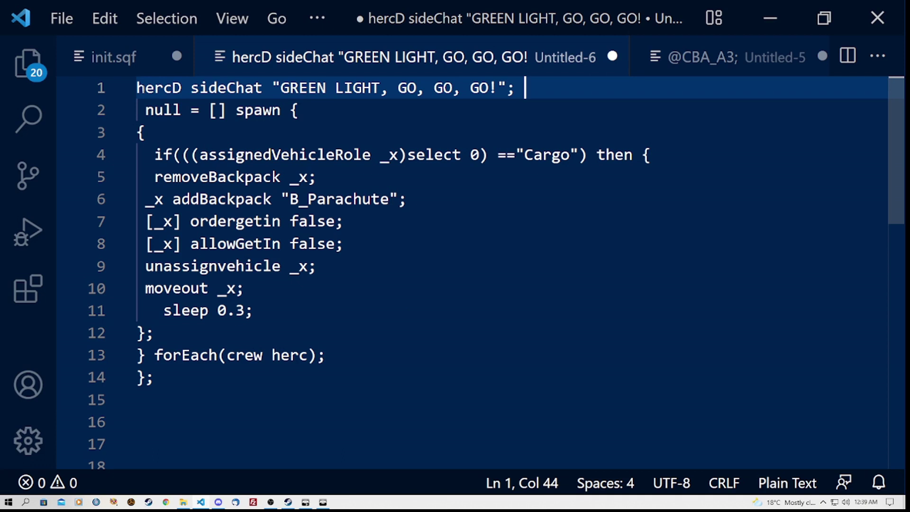
click(137, 88)
drag(181, 88, 136, 87)
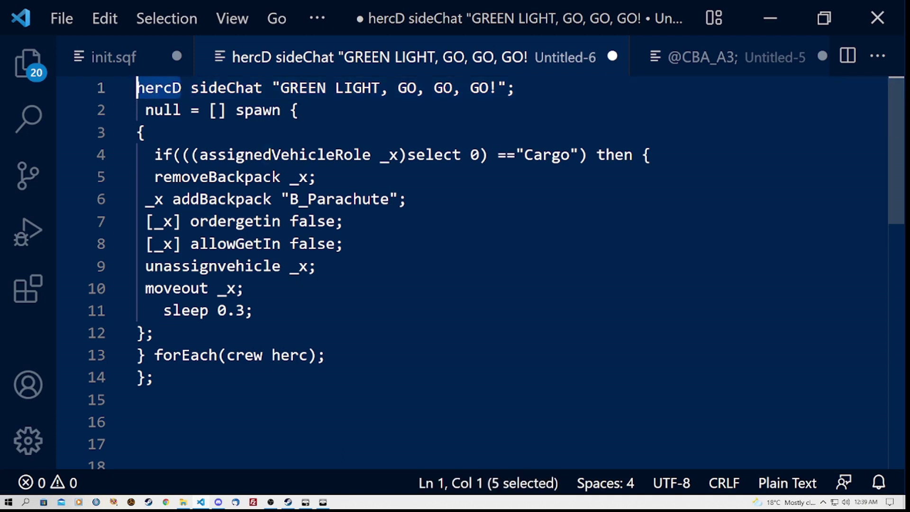
click(540, 90)
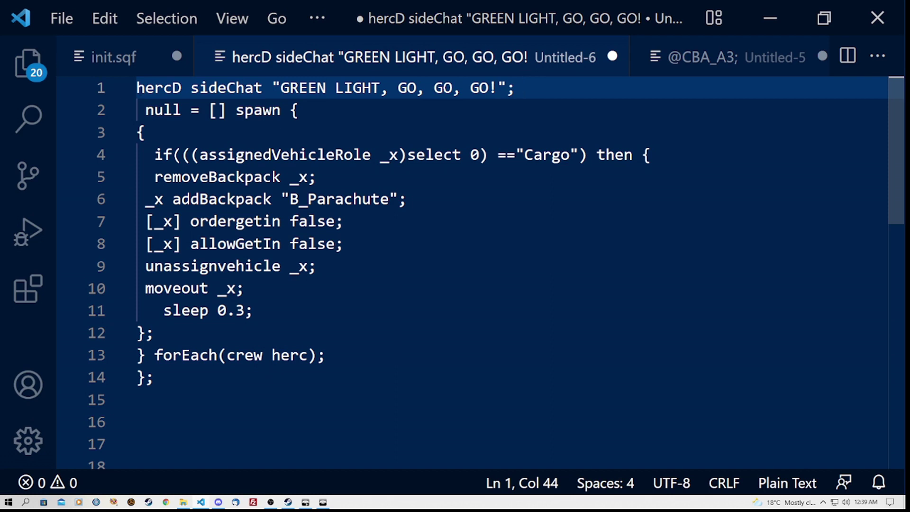
key(Home)
key(shift+Right)
key(shift+Right)
key(shift+Right)
key(shift+Right)
key(shift+Right)
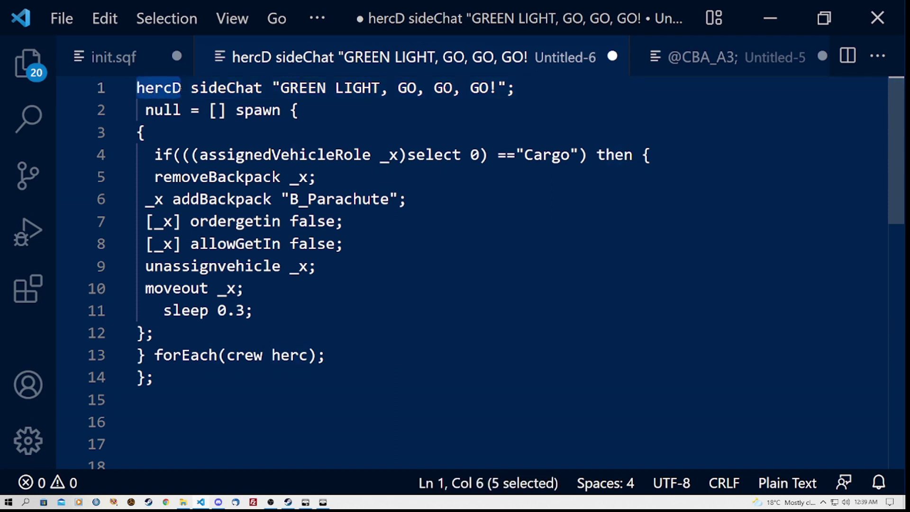
Highlight the sideChat "GREEN LIGHT, GO, GO, GO!" command on the script's first line for review.
key(Right)
key(Right)
key(shift+Right)
key(shift+Right)
key(shift+Right)
key(shift+Right)
key(shift+Right)
key(shift+Right)
key(shift+Right)
key(shift+Right)
key(shift+Right)
key(shift+Right)
key(shift+Right)
key(shift+Right)
key(shift+Right)
key(shift+Right)
key(shift+Right)
key(shift+Right)
key(shift+Right)
key(shift+Right)
key(shift+Right)
key(shift+Right)
key(shift+Right)
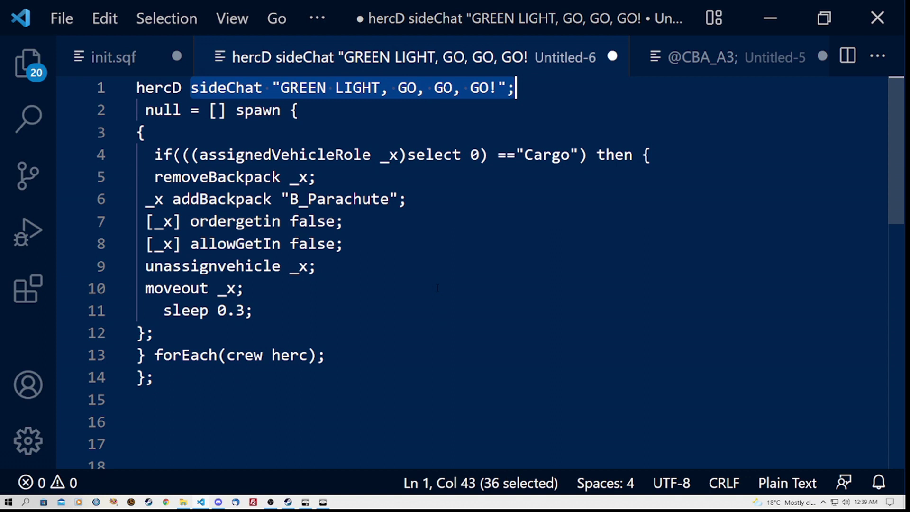
Examine the "Cargo" role check and the removeBackpack and addBackpack "B_Parachute" lines of the script.
drag(524, 155, 570, 155)
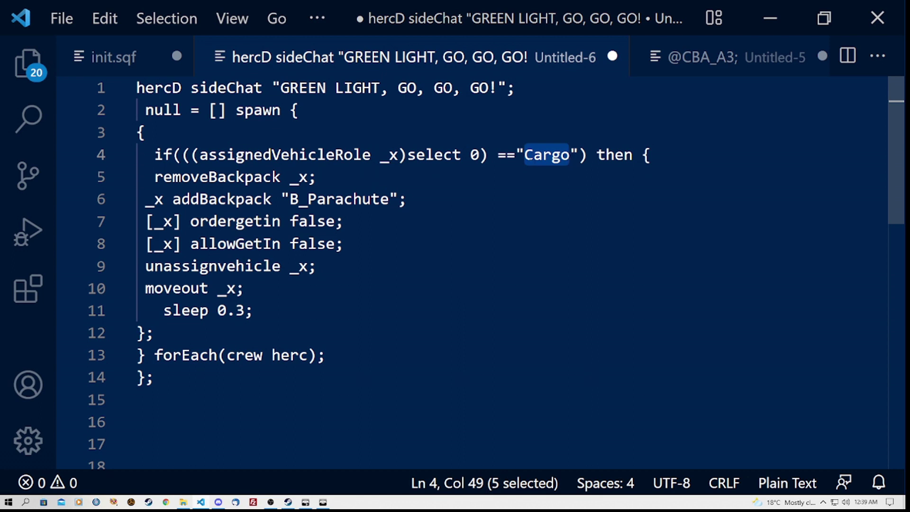
click(524, 155)
drag(524, 154, 570, 154)
click(425, 197)
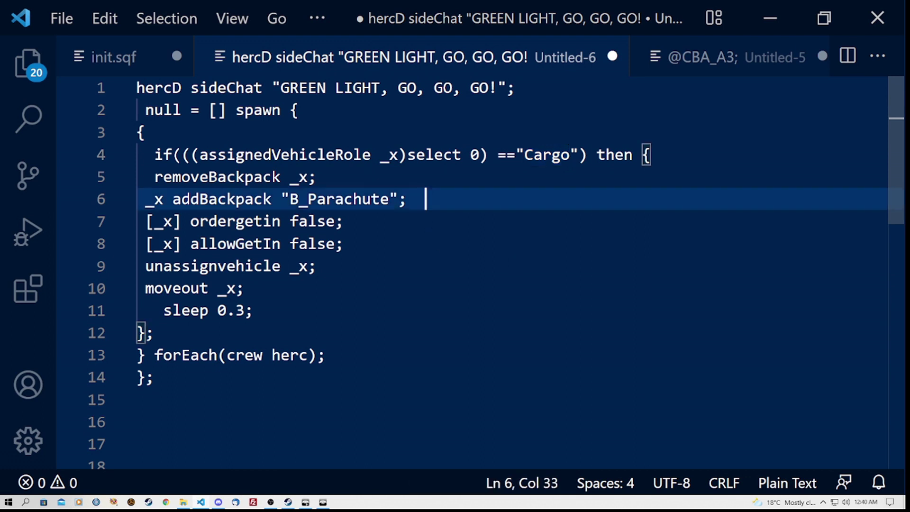
drag(155, 177, 409, 199)
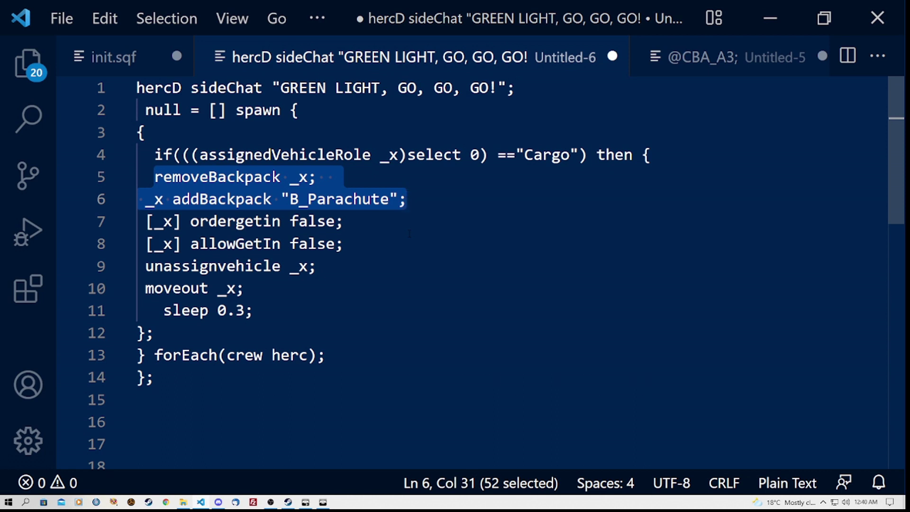
Highlight the script's removeBackpack and addBackpack lines and the B_Parachute class name for review.
click(245, 177)
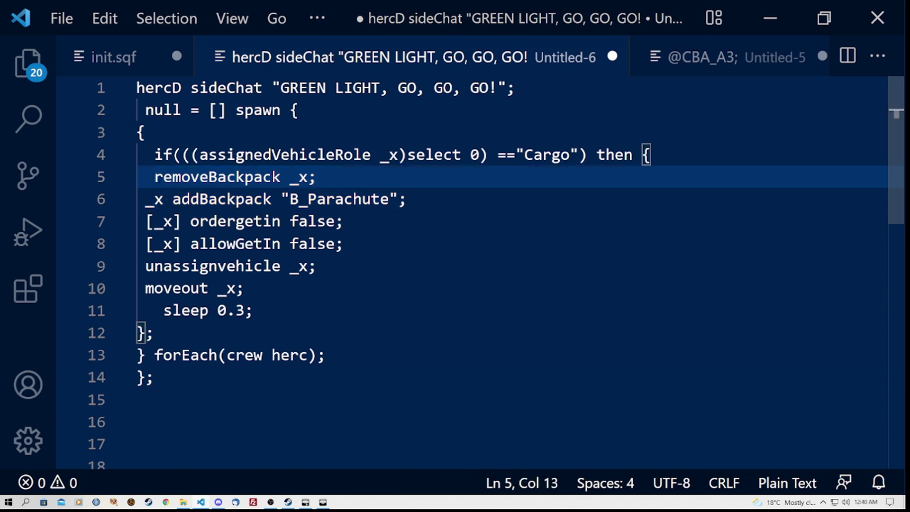
drag(155, 176, 408, 199)
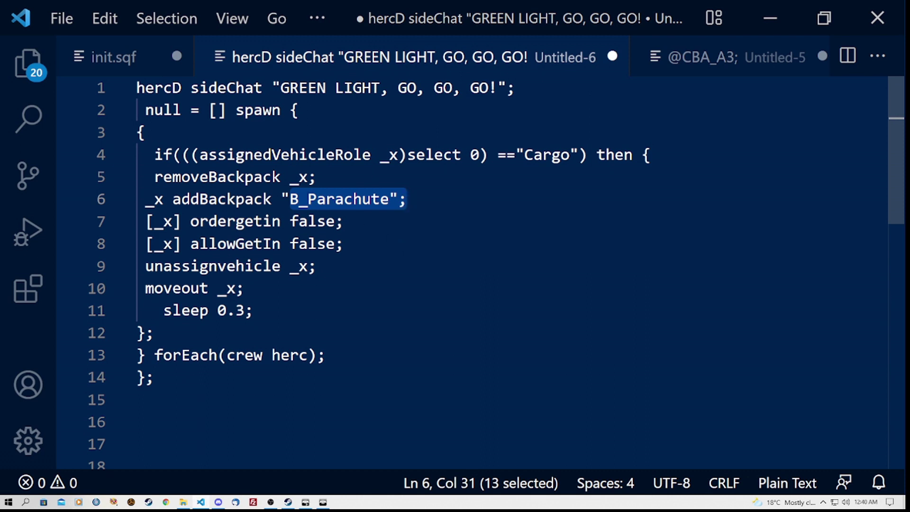
click(308, 200)
drag(290, 200, 389, 199)
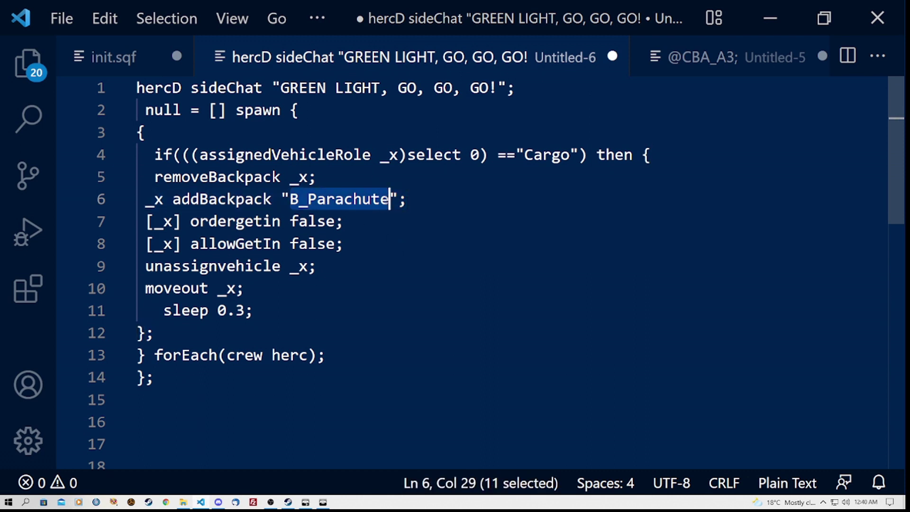
Examine the ordergetin and allowGetIn lines and the moveout _x command of the script.
click(361, 244)
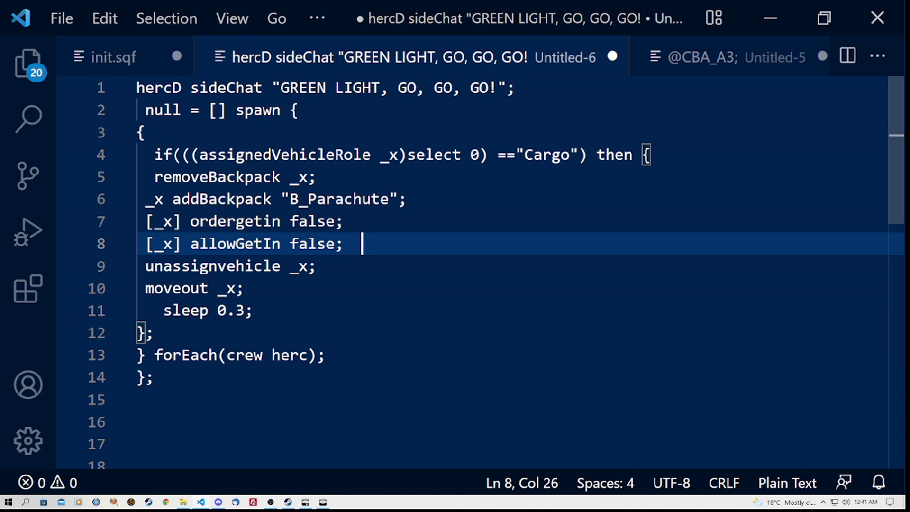
drag(146, 221, 348, 237)
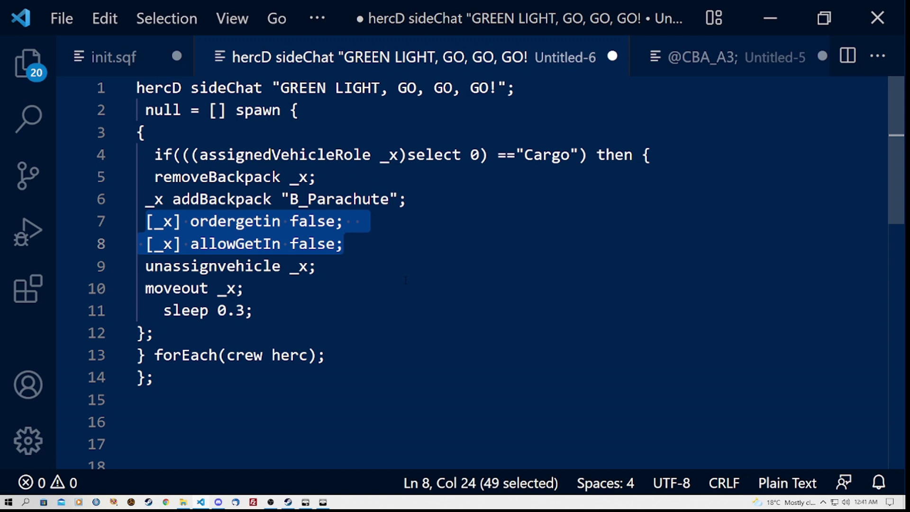
drag(146, 288, 236, 288)
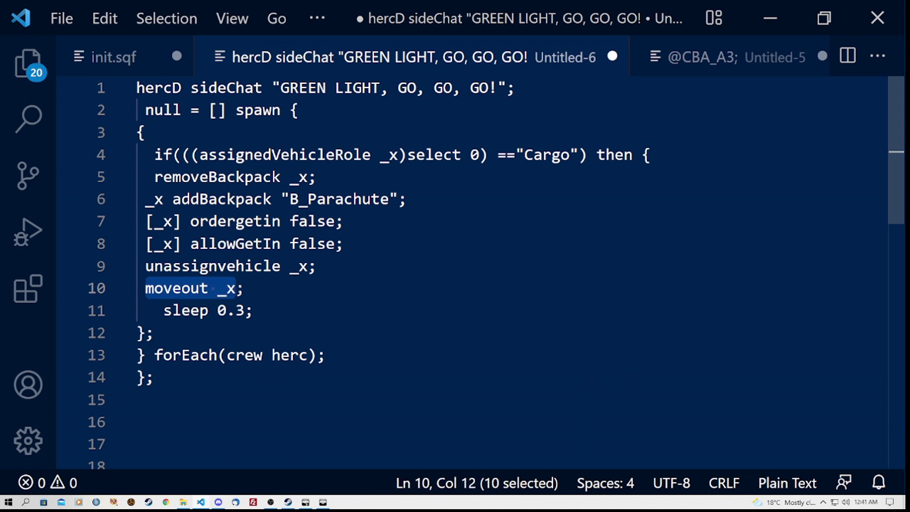
Examine the "Cargo" role, the herc variable in the forEach loop and the opening hercD sideChat line.
drag(524, 155, 570, 154)
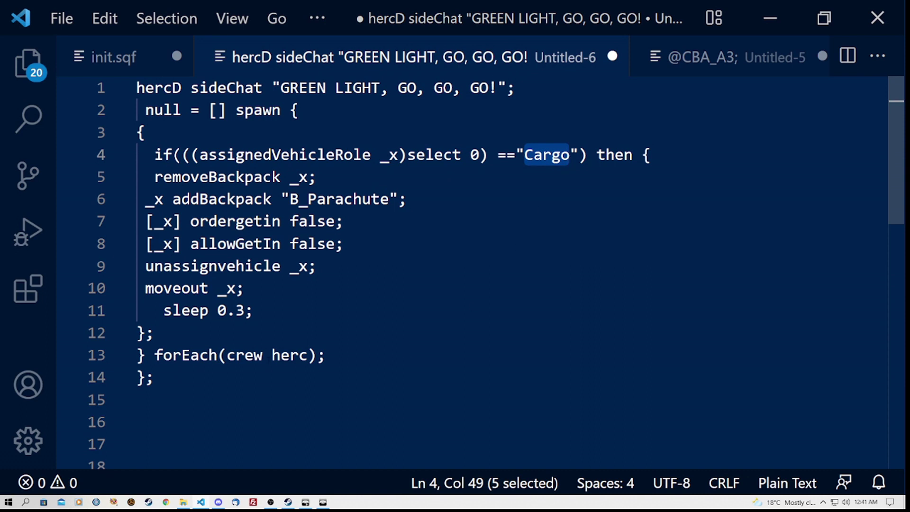
drag(272, 355, 309, 355)
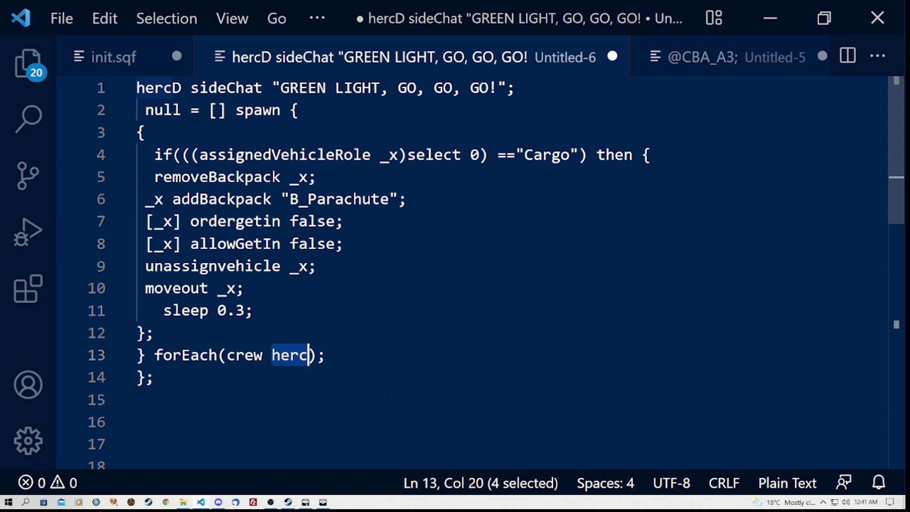
click(139, 88)
drag(137, 87, 517, 89)
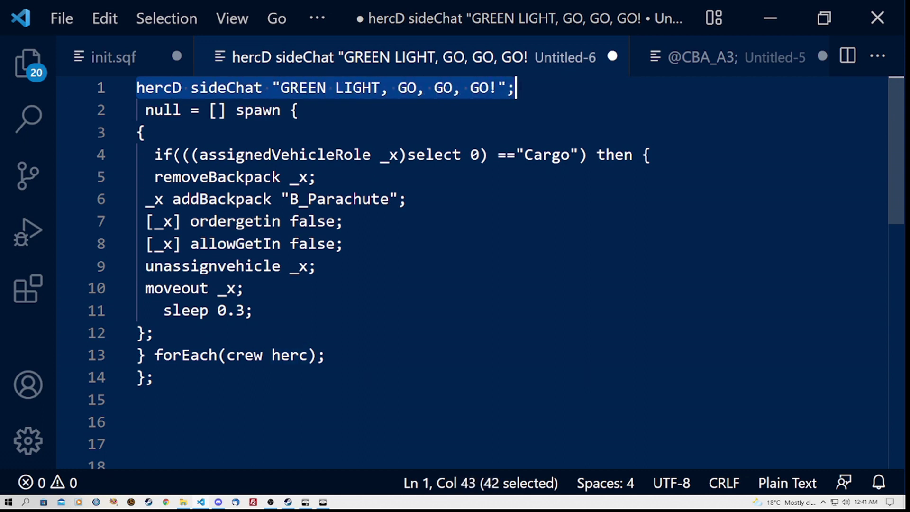
click(517, 285)
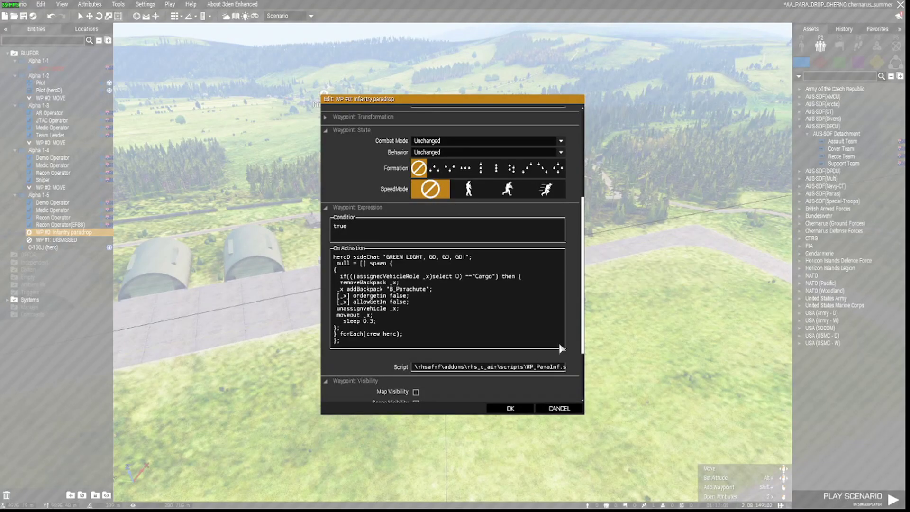
Switch to the Arma 3 Eden Editor, confirm the Infantry paradrop waypoint's attributes and preview the scenario from the runway.
click(520, 408)
right_drag(523, 406, 455, 283)
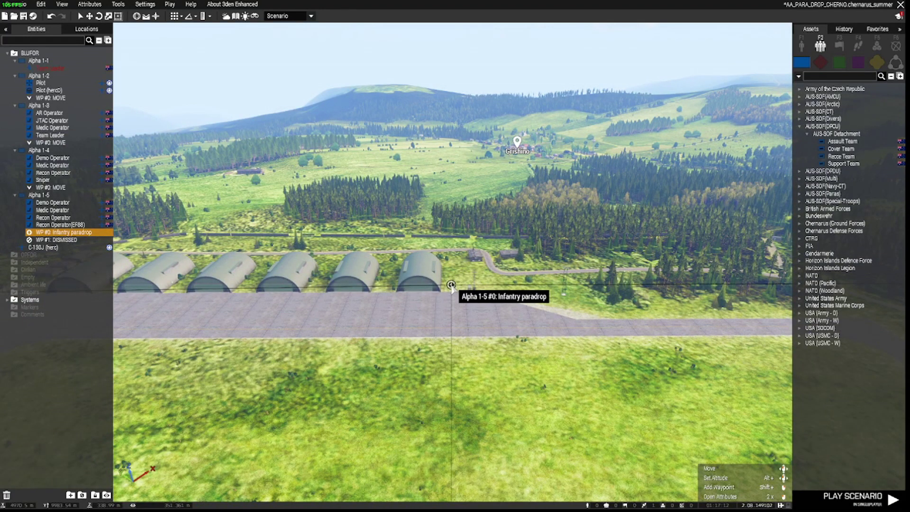
key(s)
right_drag(452, 287, 592, 352)
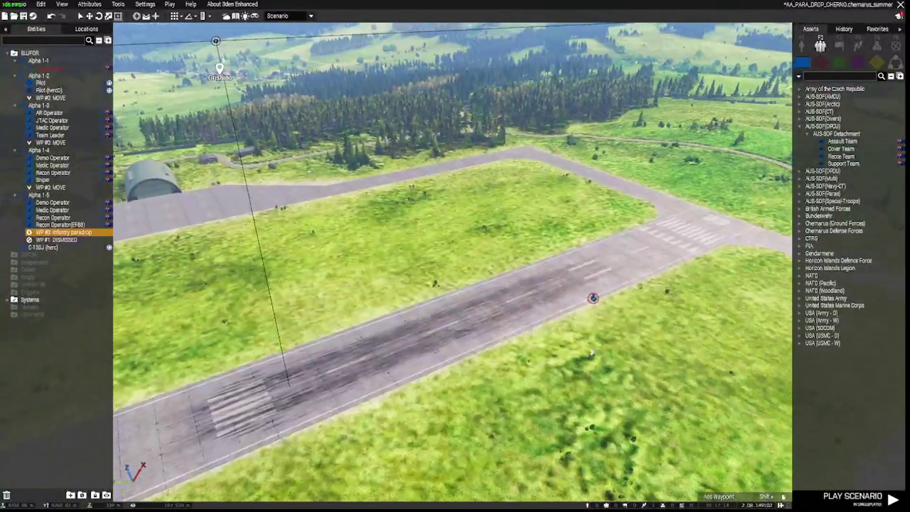
right_drag(593, 298, 609, 342)
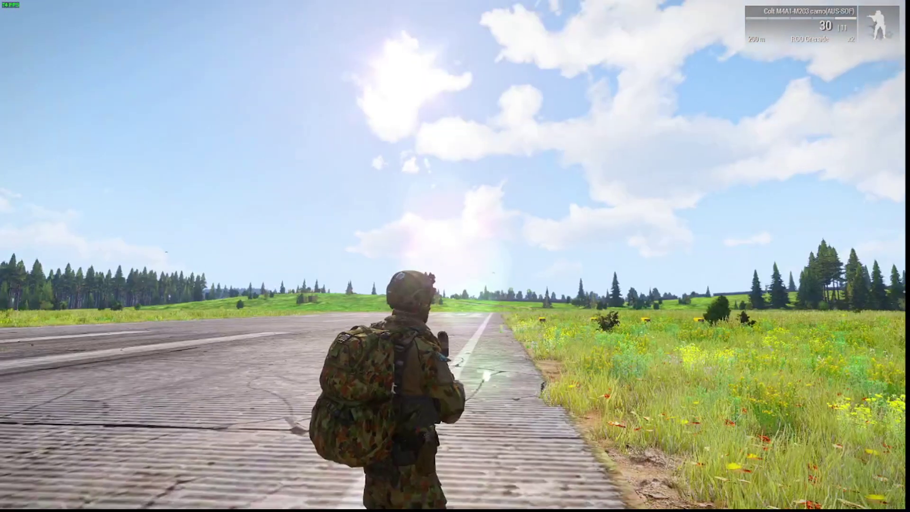
Watch the C-130J's approach and the infantry paradrop from the Team Leader's position on the runway.
key(equal)
key(equal)
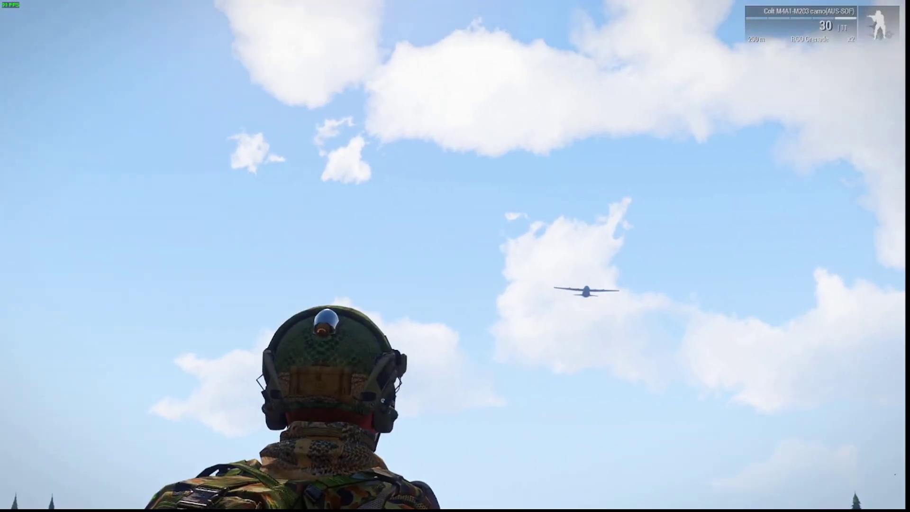
key(minus)
key(minus)
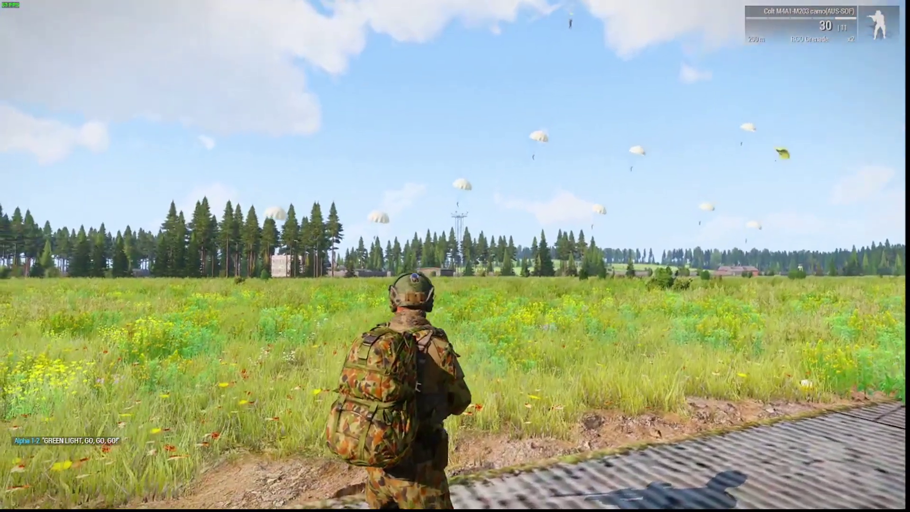
key(KP_Add)
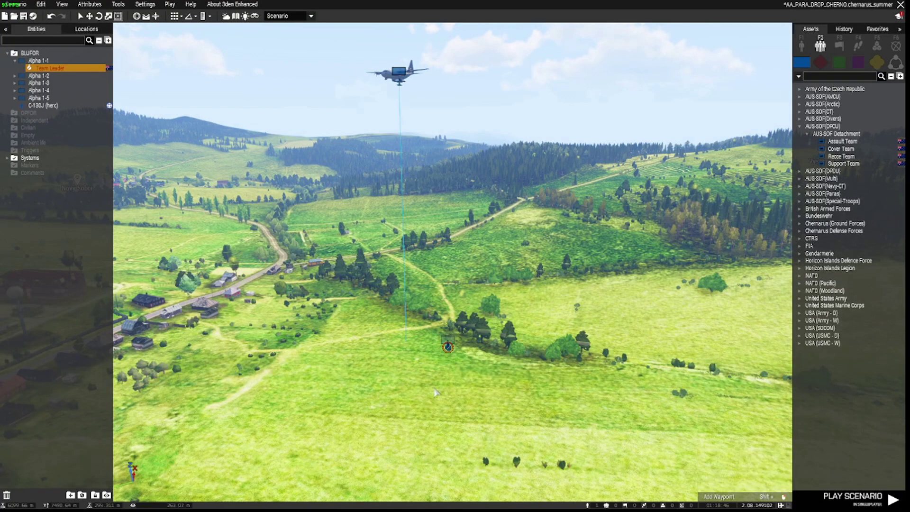
Raise the player's Team Leader to the C-130J's altitude and board him on the aircraft.
mouse_move(432, 403)
right_down()
mouse_move(449, 391)
mouse_move(437, 377)
mouse_move(432, 402)
right_up()
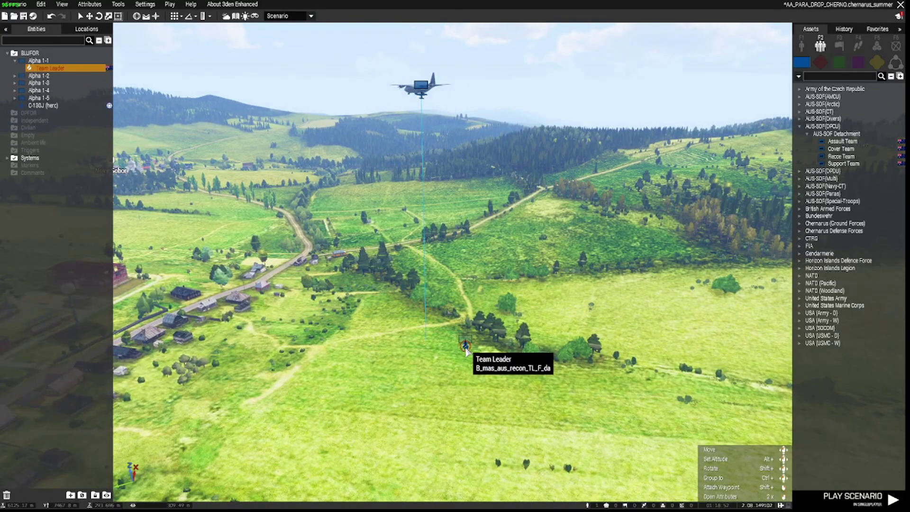
alt+drag(478, 201, 497, 130)
right_drag(497, 131, 525, 142)
key(w)
key(q)
alt+drag(428, 213, 338, 204)
click(459, 268)
Examine the C-130J's heading and the Infantry paradrop waypoint over the airfield runway.
right_drag(499, 279, 194, 291)
key(d)
key(w)
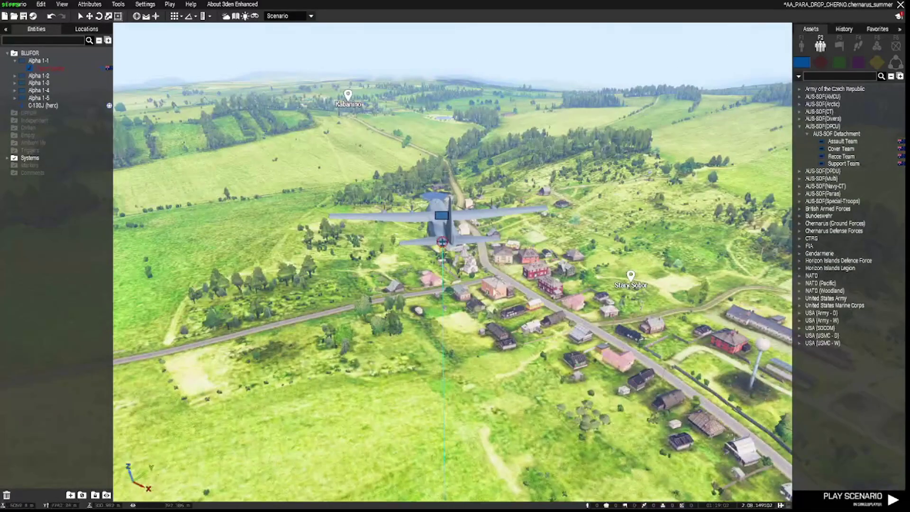
key(d)
right_drag(564, 301, 486, 283)
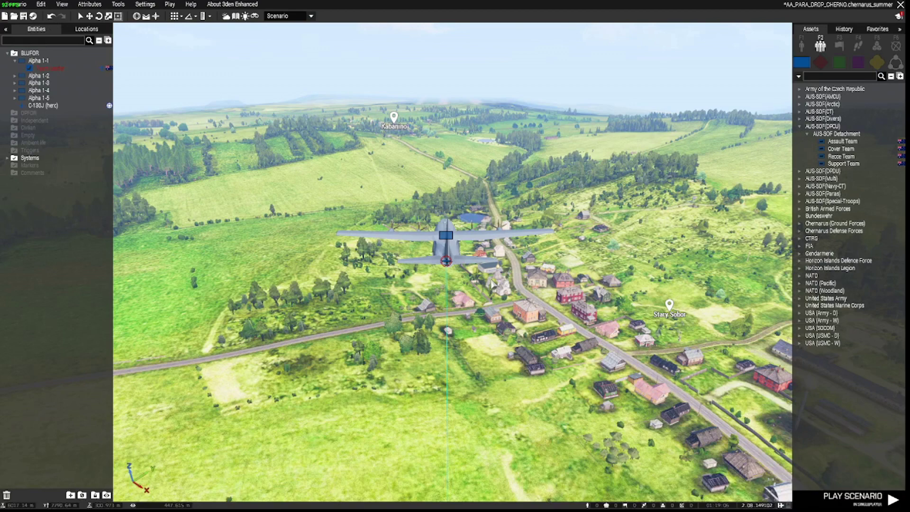
key(w)
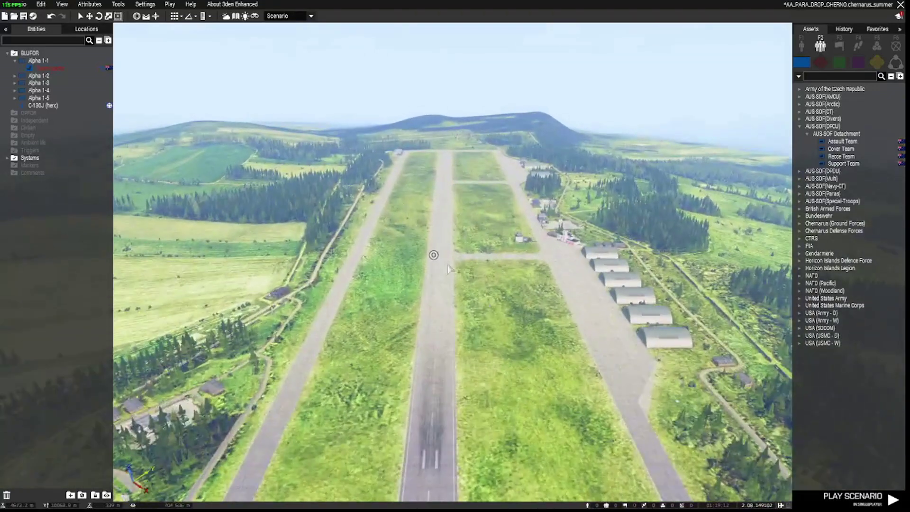
click(433, 256)
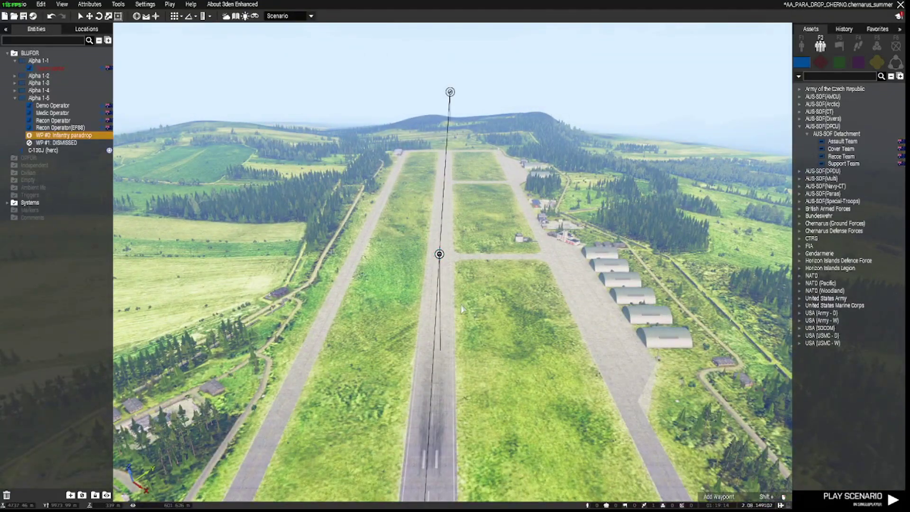
right_drag(462, 309, 745, 306)
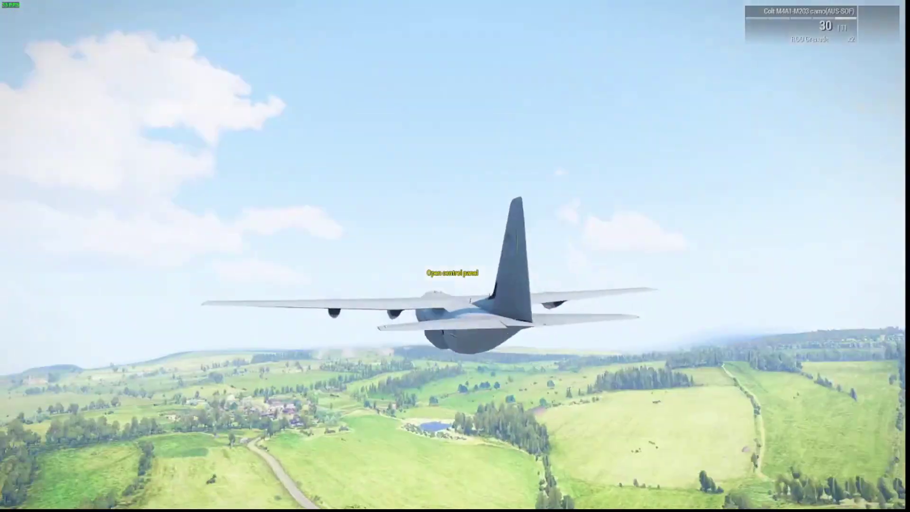
Preview the scenario from aboard the C-130J, switching between the cabin and external views during the flight.
key(KP_Enter)
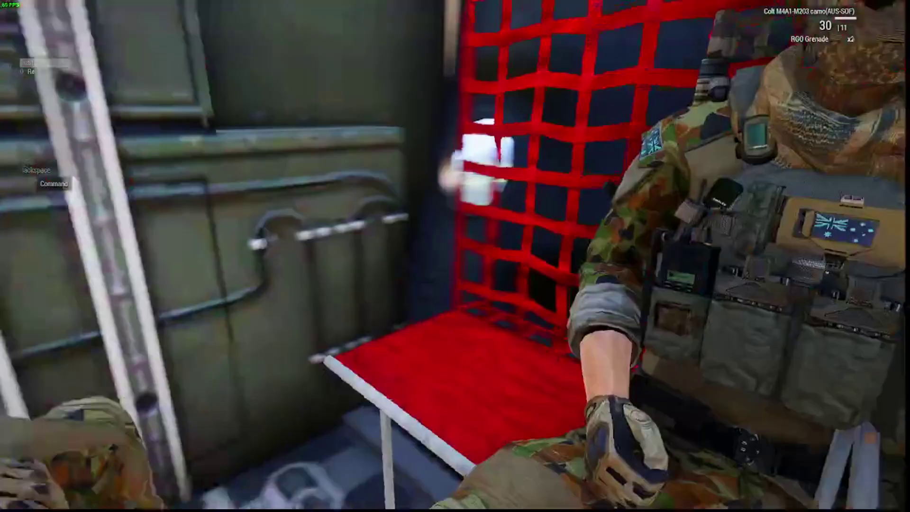
key(KP_Enter)
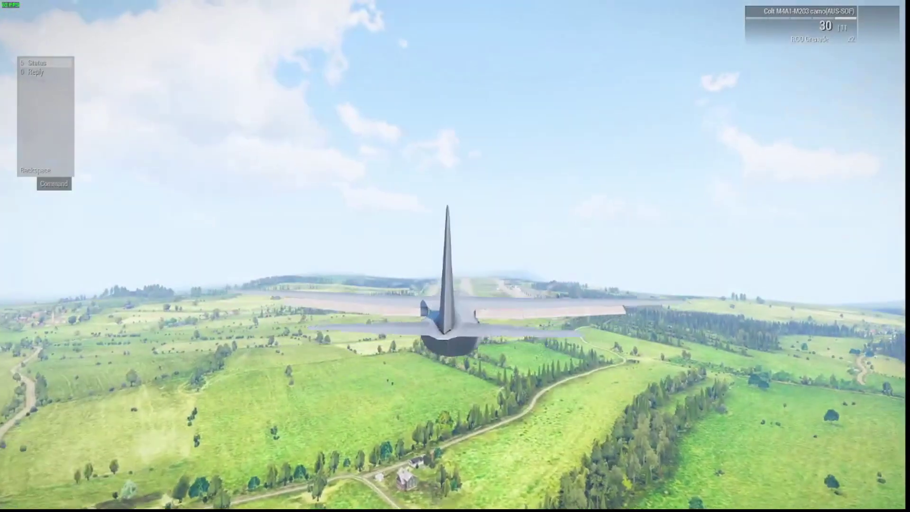
key(BackSpace)
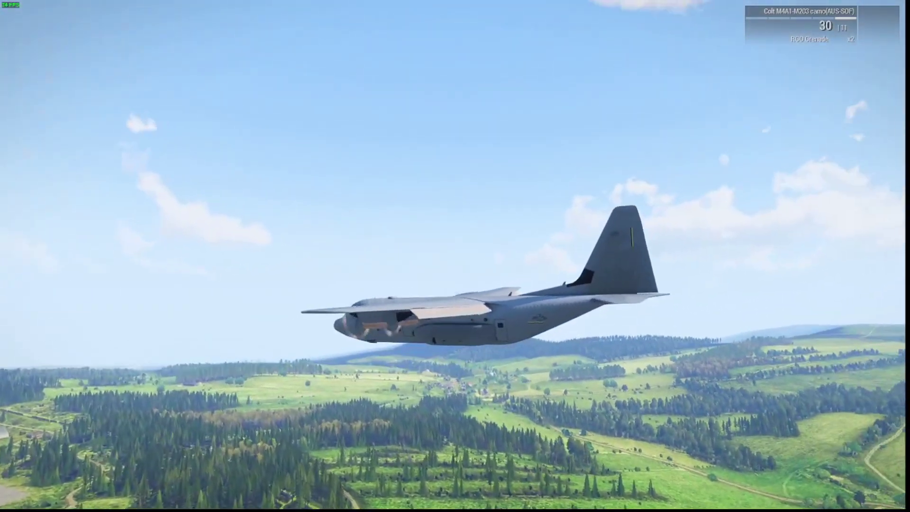
scroll(452, 254, down, 1)
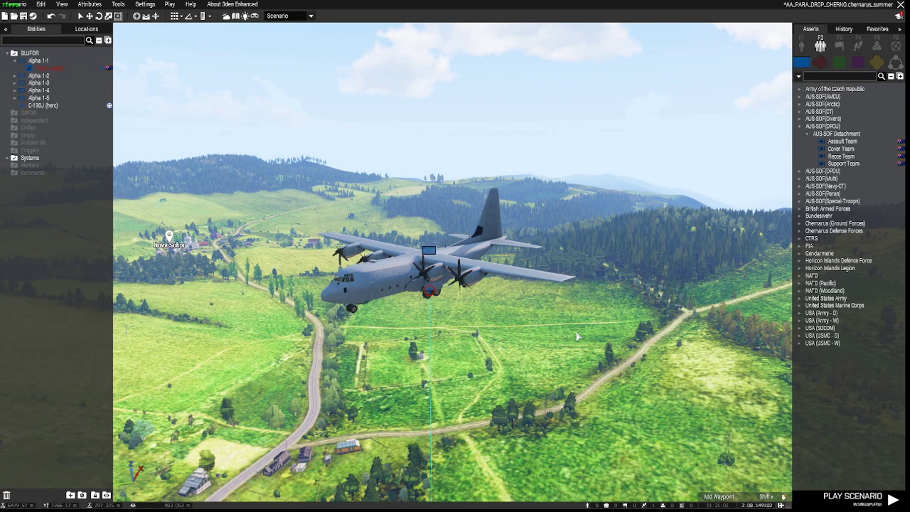
Review the flyInHeightASL init line in the C-130J's attributes and close them.
double_click(387, 274)
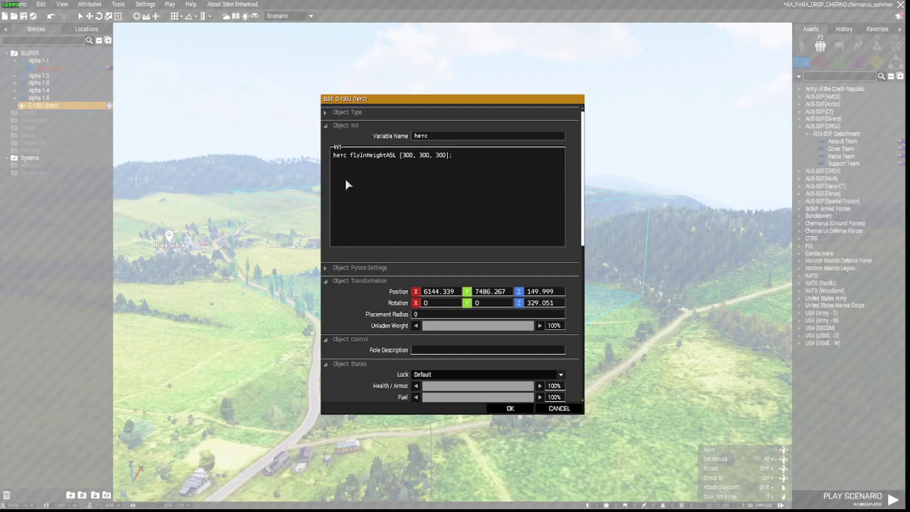
click(561, 411)
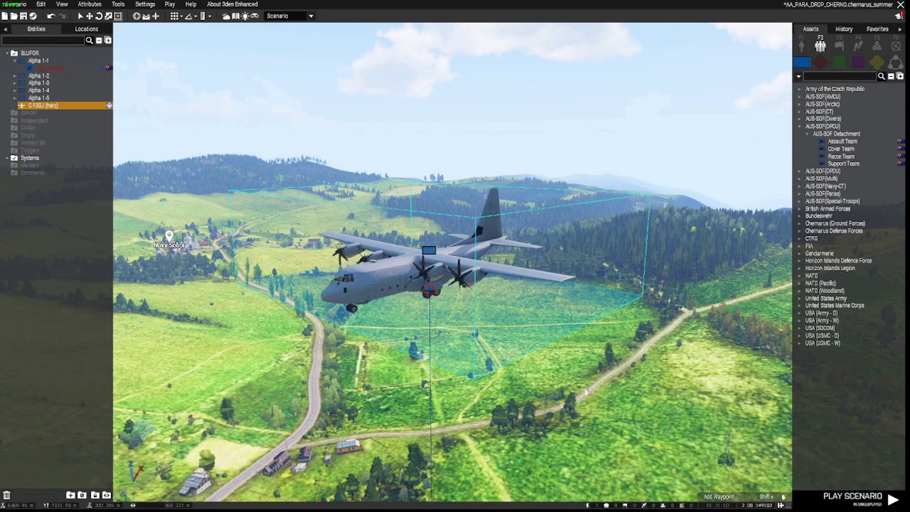
Review the On Activation script in the airfield's Infantry paradrop waypoint attributes and close them.
key(m)
right_drag(361, 114, 484, 157)
scroll(446, 244, up, 4)
middle_click(420, 142)
key(m)
key(q)
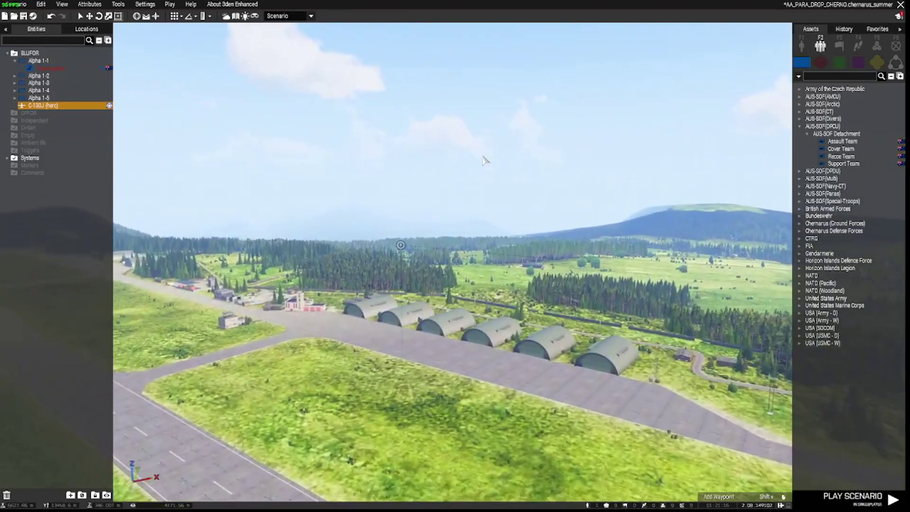
double_click(402, 246)
scroll(548, 293, down, 4)
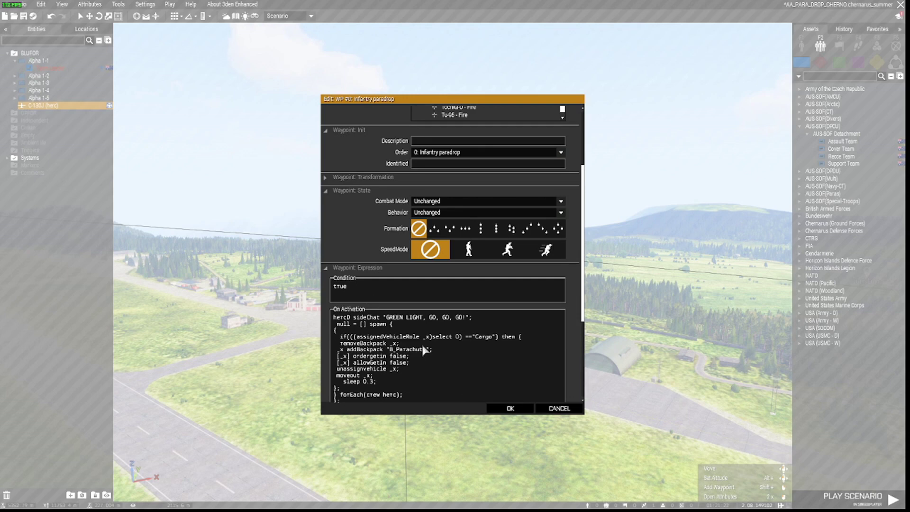
click(551, 410)
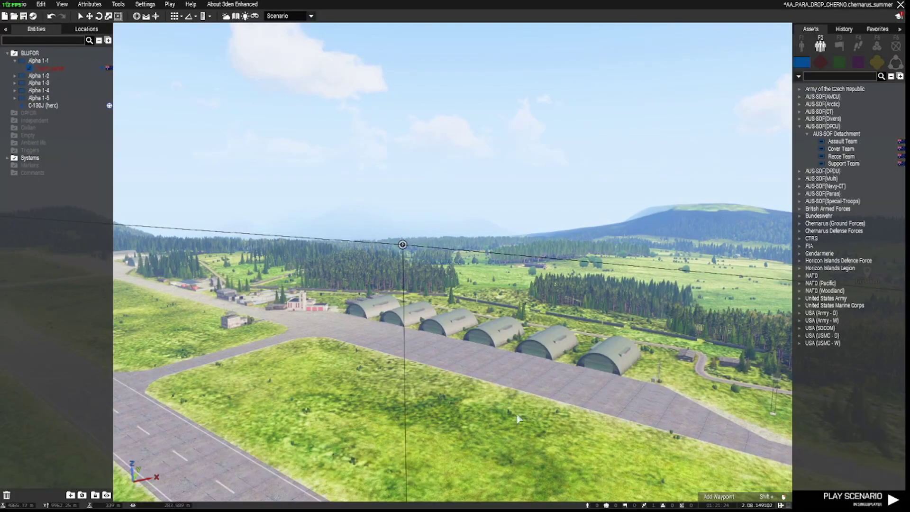
Follow the route line from the airfield waypoint back to the C-130J and examine the aircraft from several sides.
right_drag(480, 417, 780, 419)
key(w)
key(w)
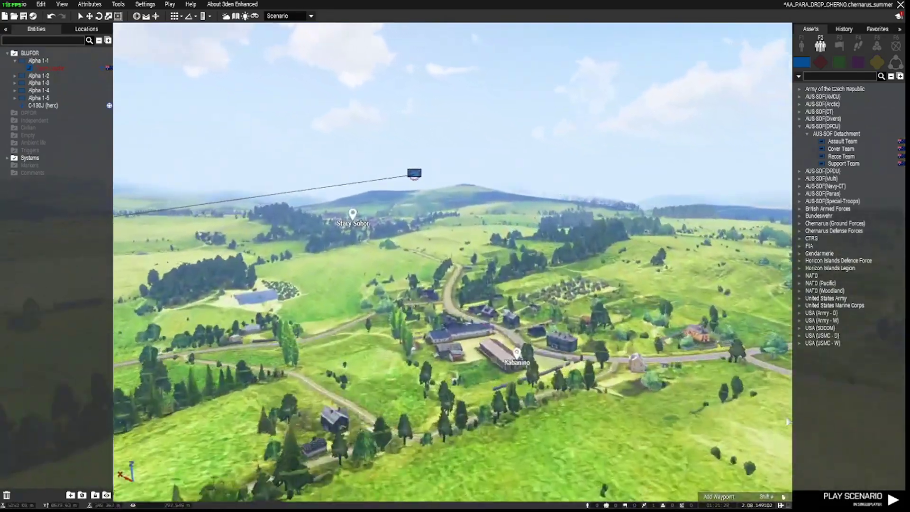
key(w)
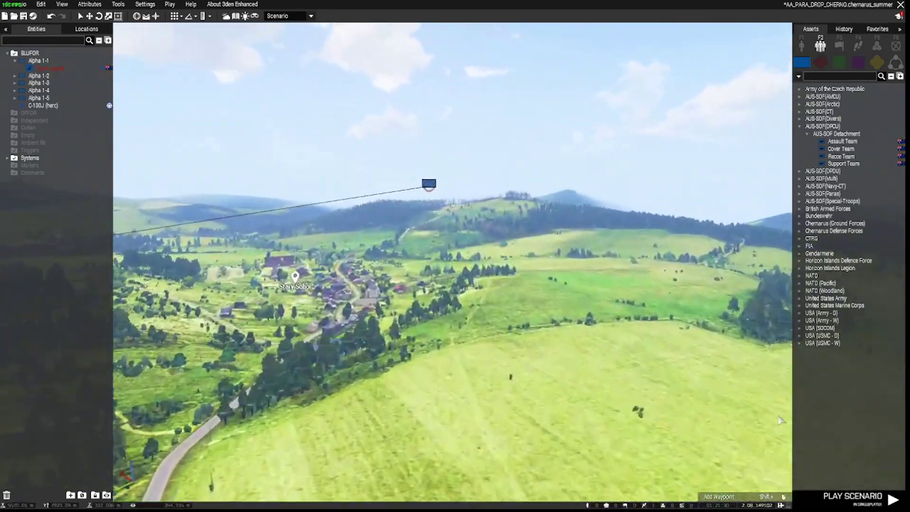
key(w)
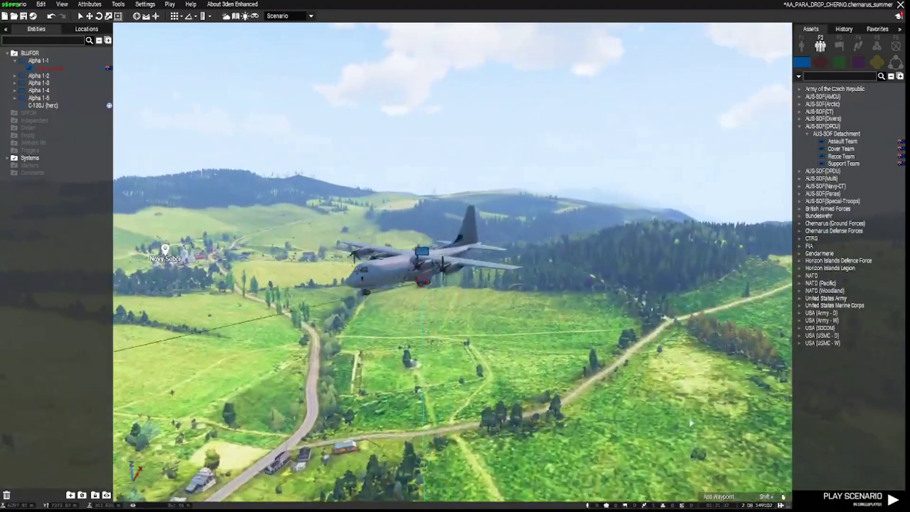
key(w)
right_drag(691, 422, 380, 433)
right_drag(654, 365, 412, 398)
key(d)
key(z)
key(d)
key(s)
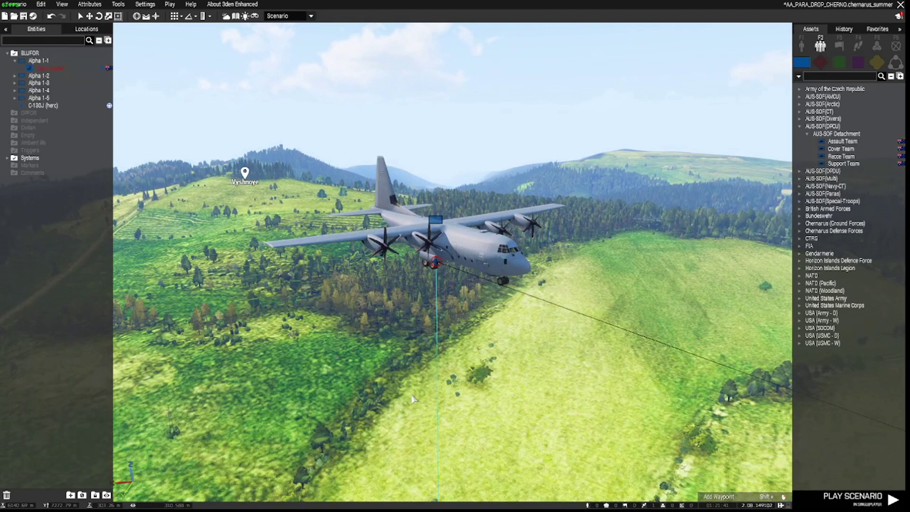